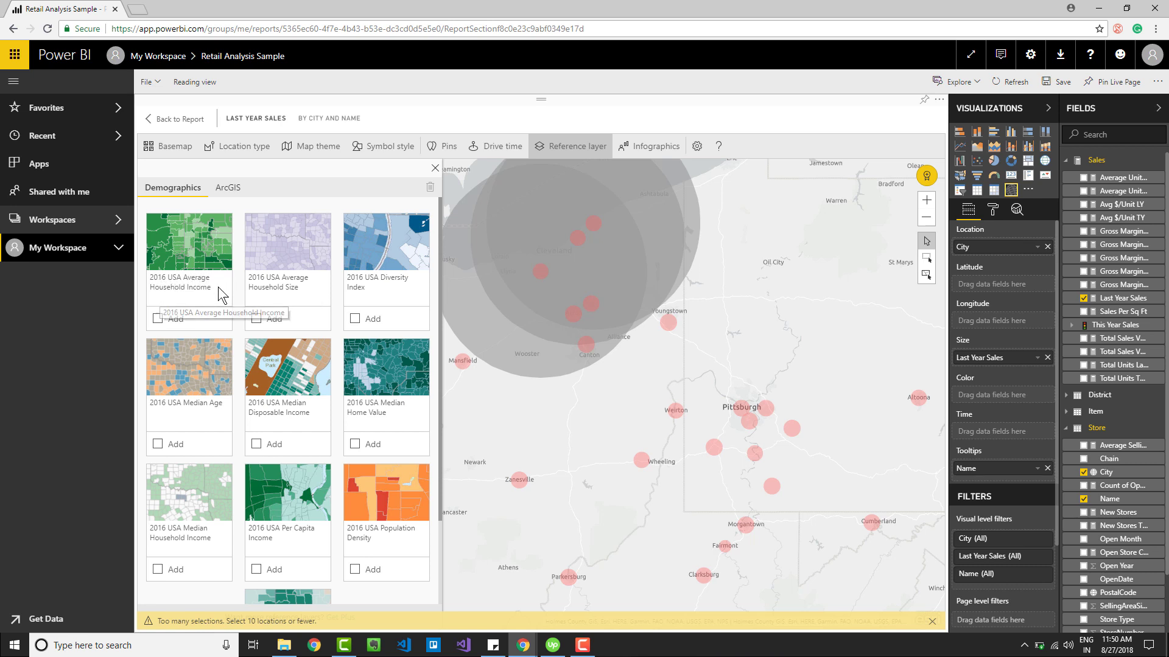
- Add the 2016 USA Average Household Income demographic reference layer and bring the whole United States into view
{"action": "left_click", "coordinate": [157, 319]}
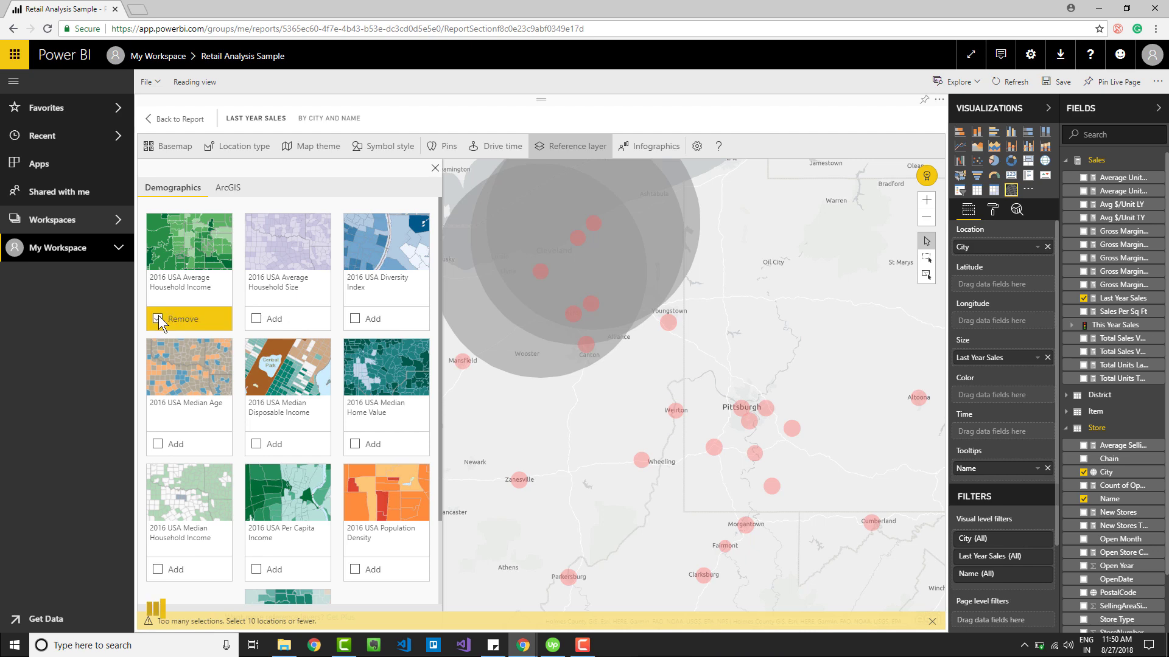
{"action": "scroll", "coordinate": [693, 366], "scroll_direction": "down", "scroll_amount": 5}
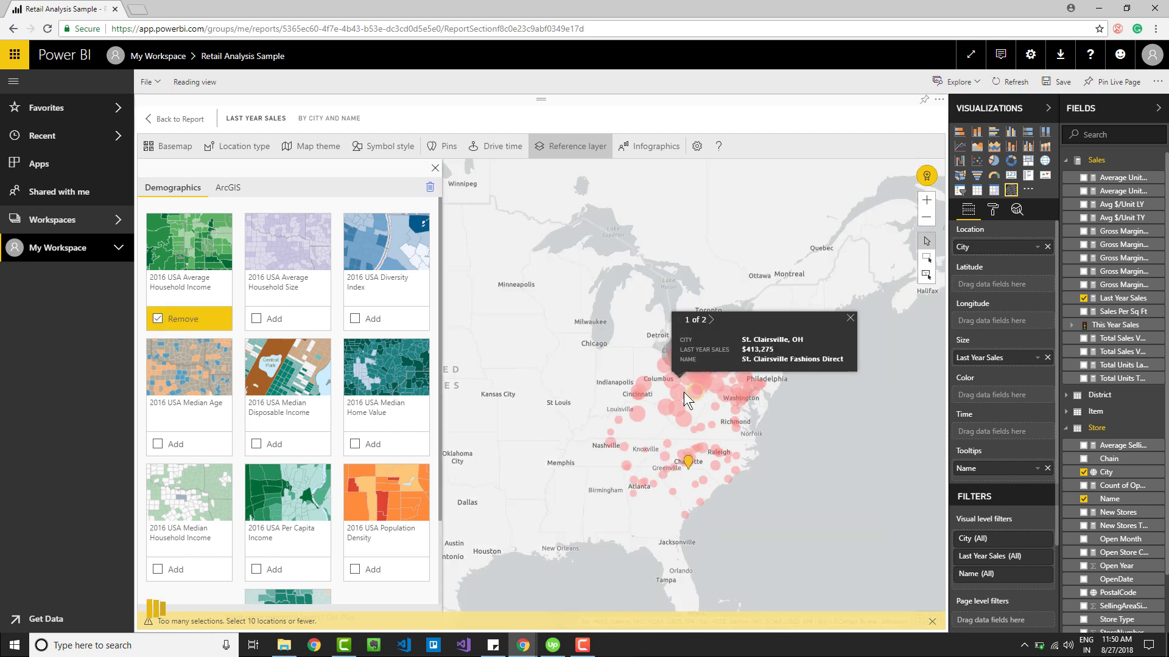
{"action": "scroll", "coordinate": [641, 395], "scroll_direction": "down", "scroll_amount": 3}
{"action": "left_click_drag", "start_coordinate": [746, 455], "coordinate": [862, 462]}
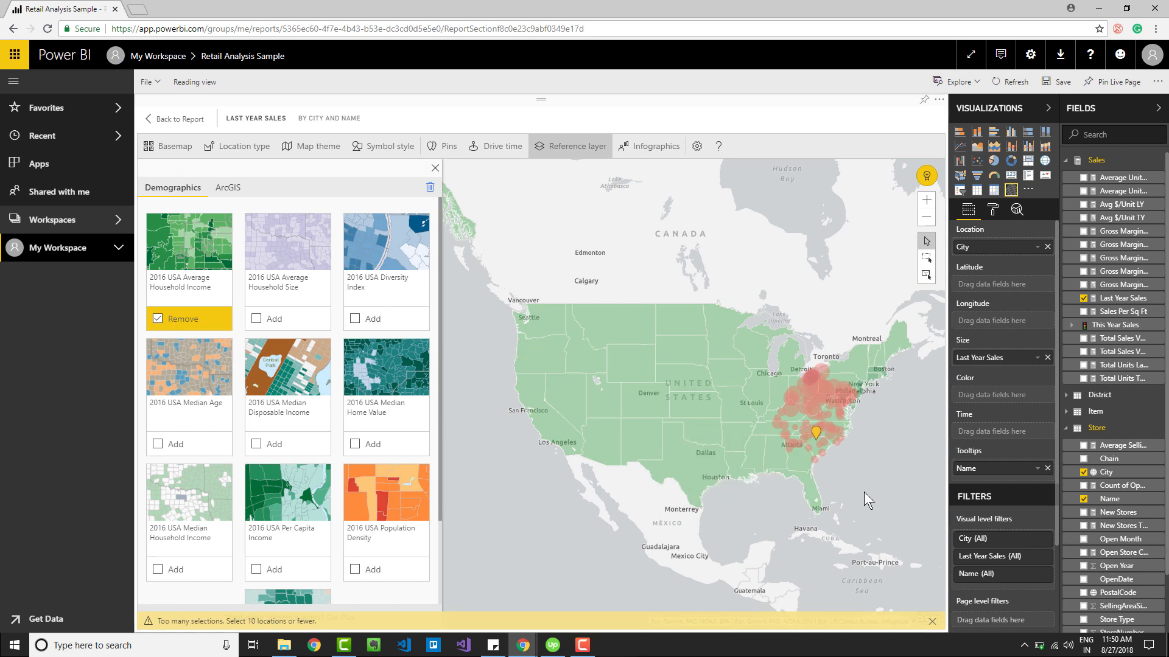
- Inspect the household income details of Tuolumne County and El Dorado County in California
{"action": "mouse_move", "coordinate": [827, 412]}
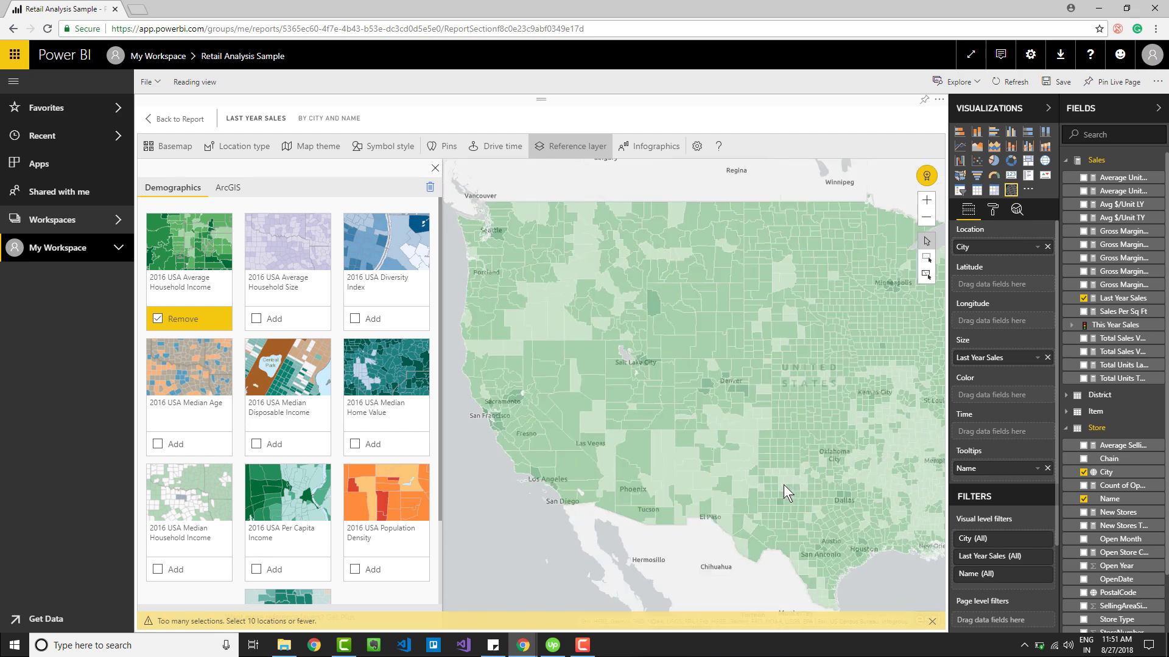
{"action": "scroll", "coordinate": [730, 466], "scroll_direction": "down", "scroll_amount": 2}
{"action": "left_click_drag", "start_coordinate": [729, 465], "coordinate": [804, 457]}
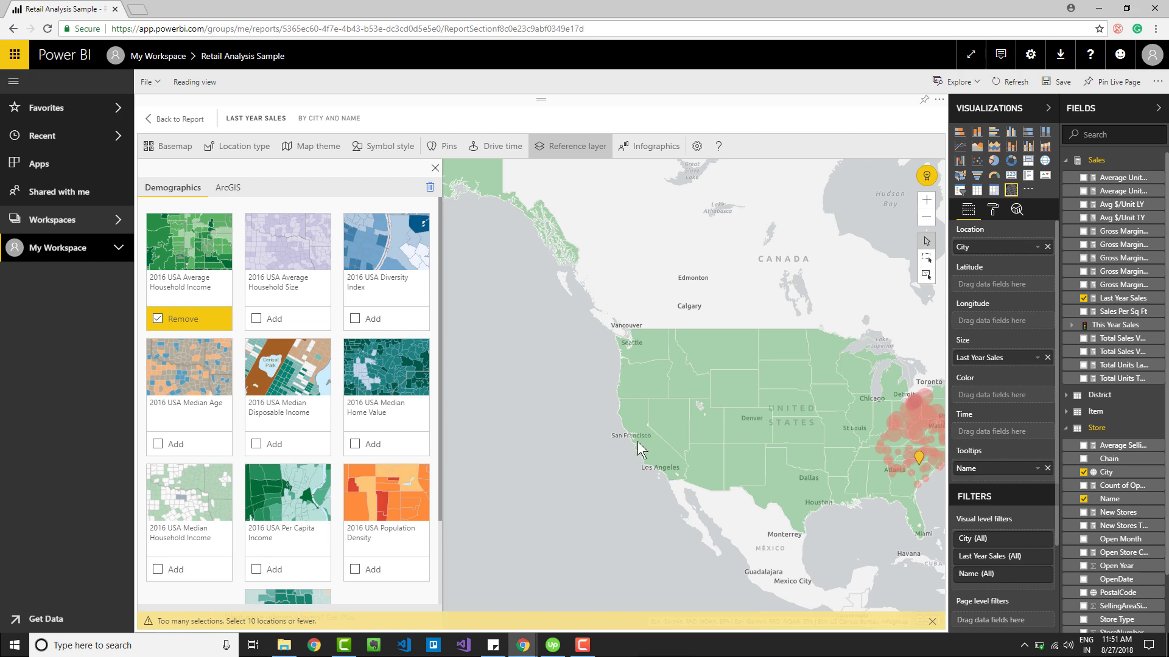
{"action": "scroll", "coordinate": [633, 431], "scroll_direction": "up", "scroll_amount": 3}
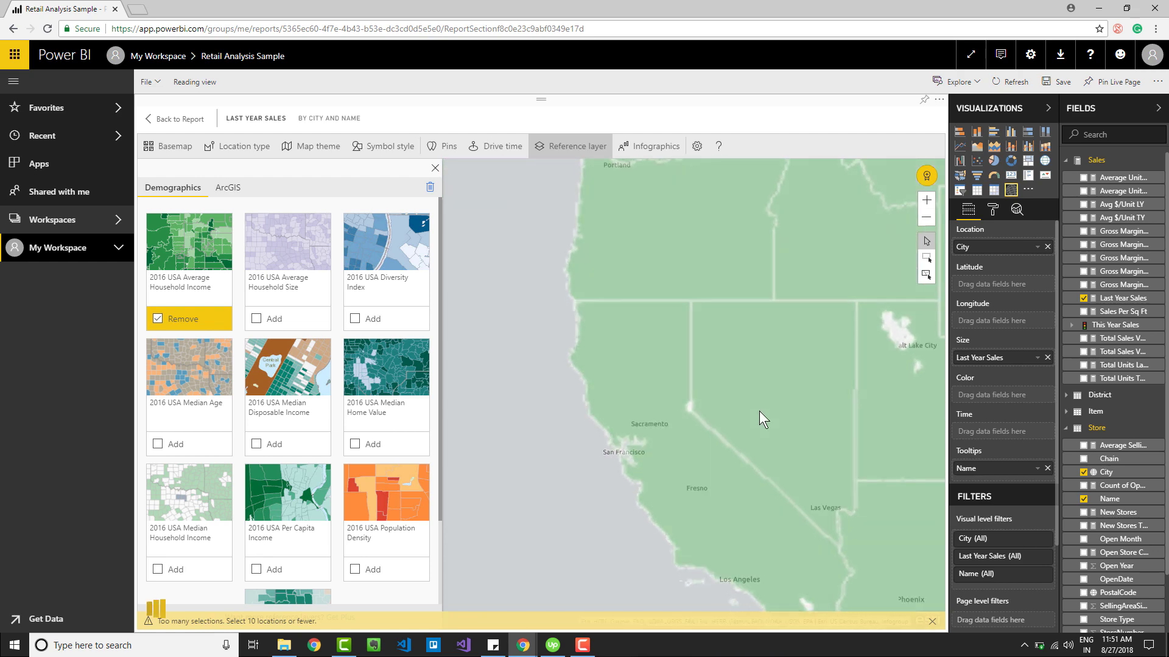
{"action": "left_click_drag", "start_coordinate": [787, 401], "coordinate": [695, 343]}
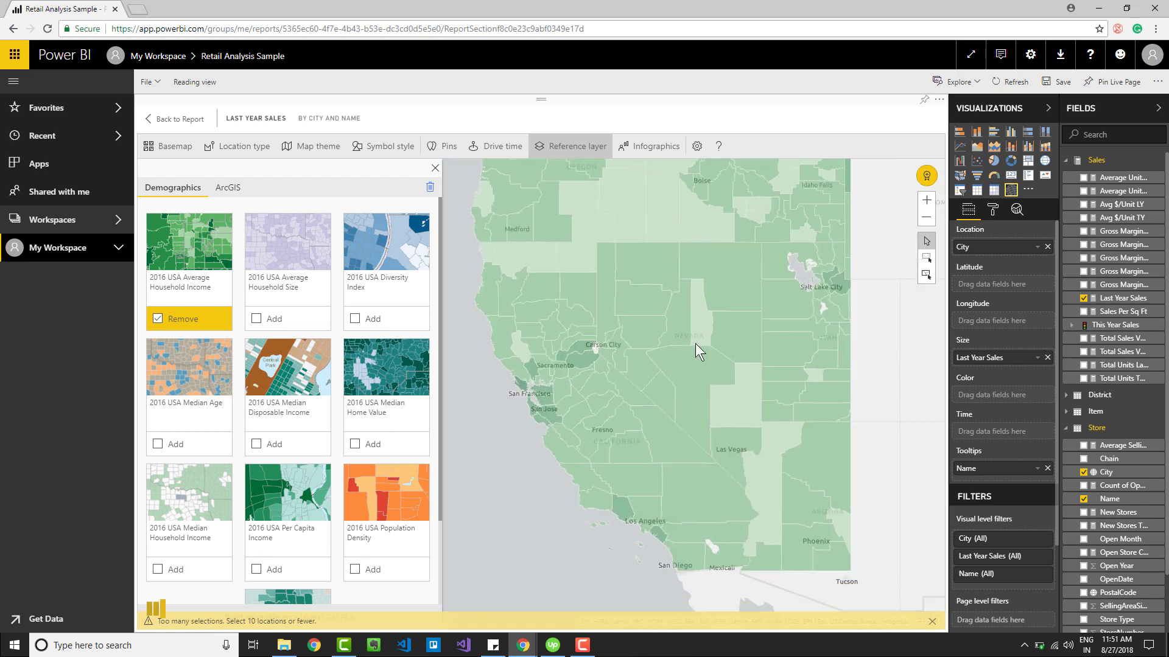
{"action": "left_click", "coordinate": [596, 382]}
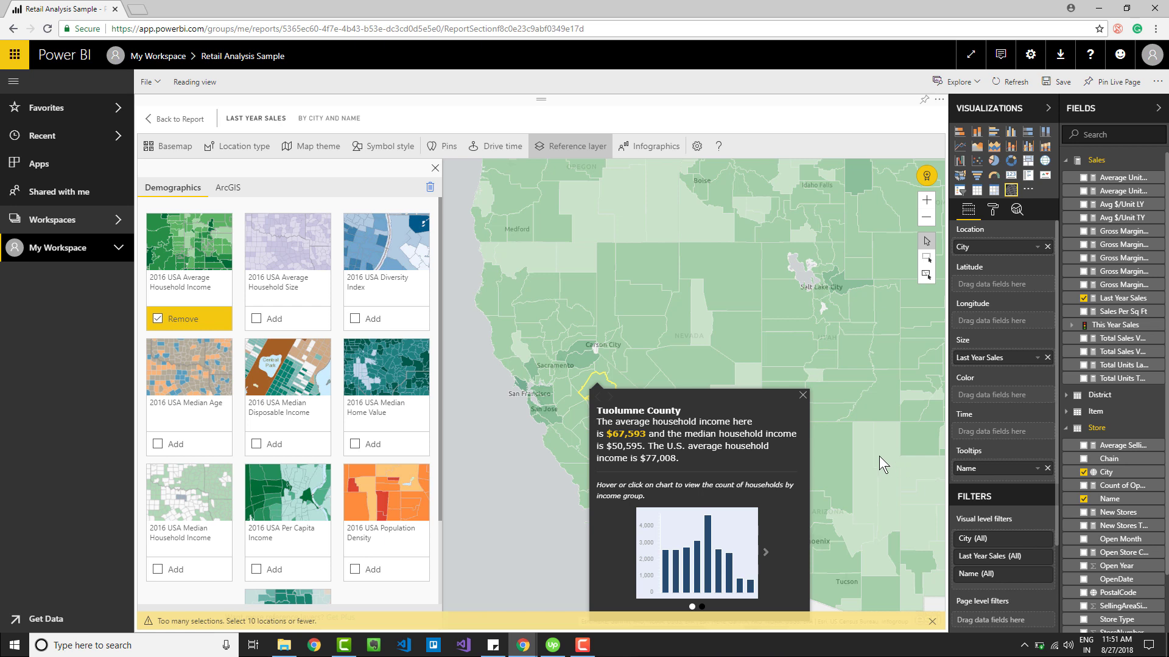
{"action": "left_click", "coordinate": [803, 395]}
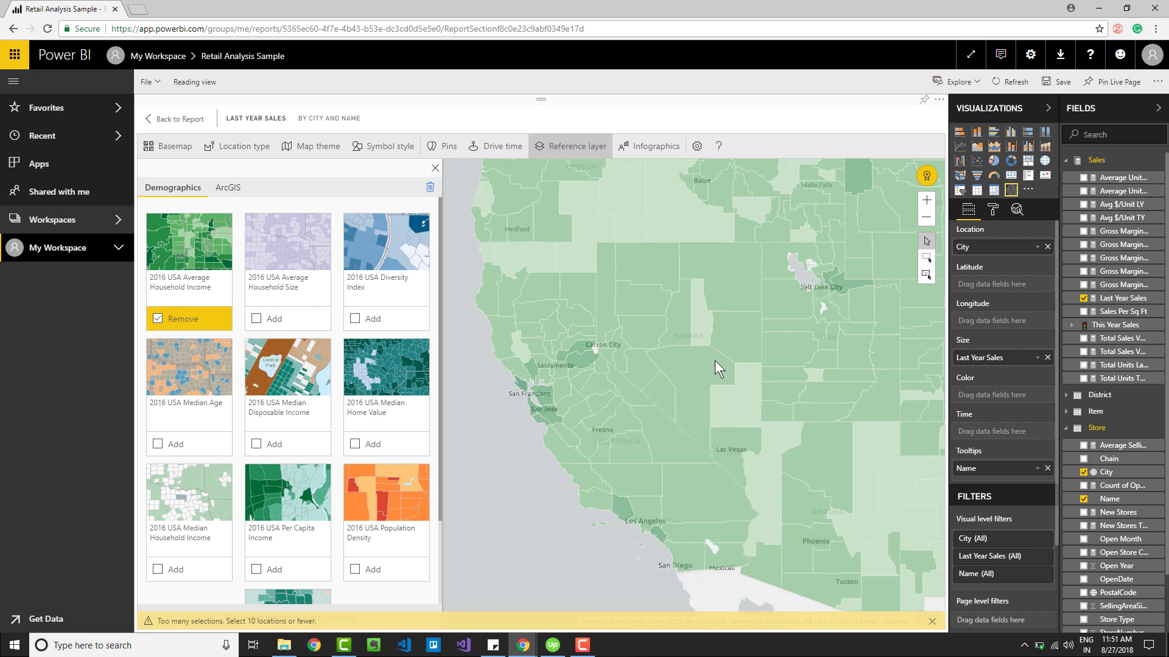
{"action": "left_click", "coordinate": [583, 361]}
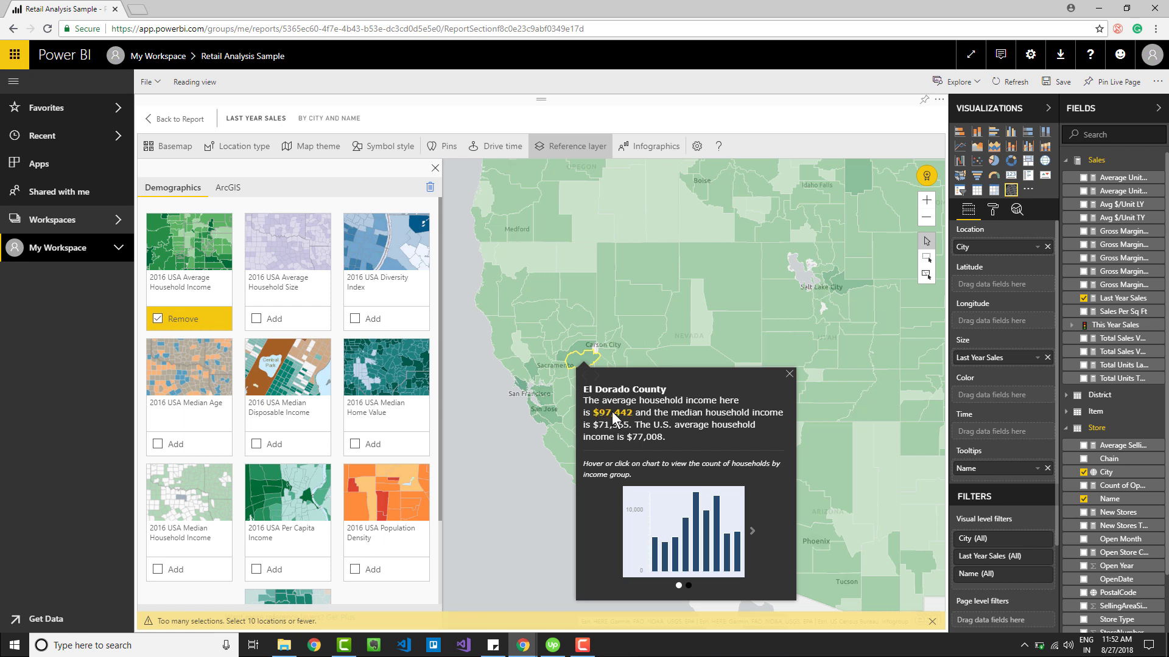
{"action": "left_click", "coordinate": [540, 444]}
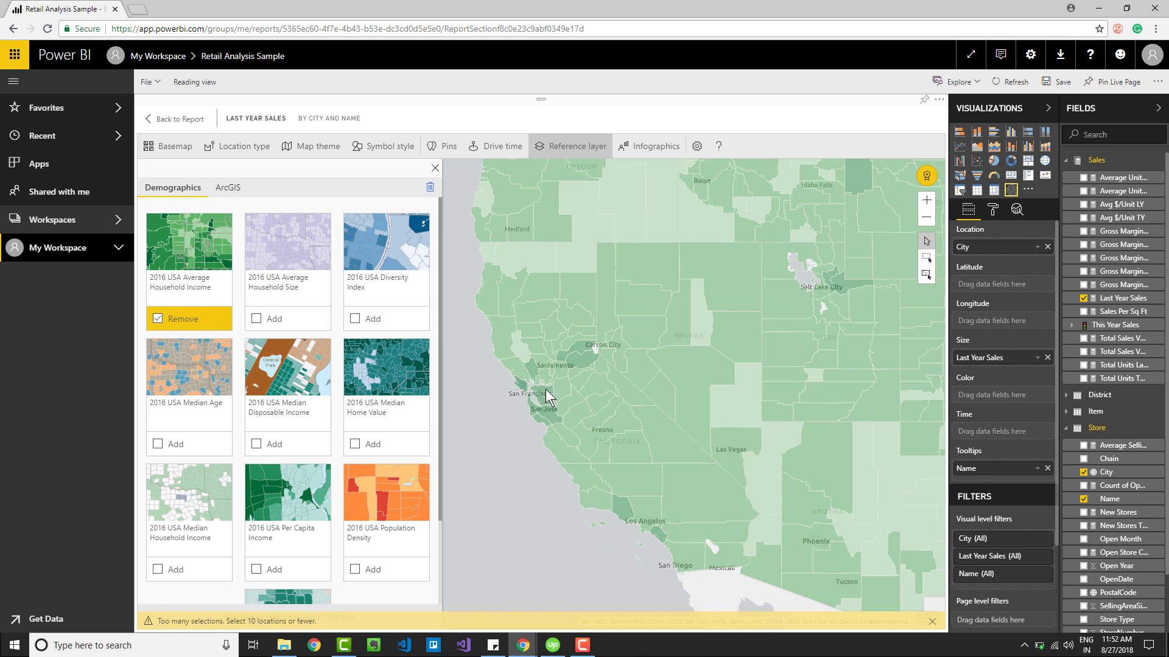
- Check the household income details of Contra Costa County in California and Coconino County in Arizona
{"action": "left_click", "coordinate": [545, 397]}
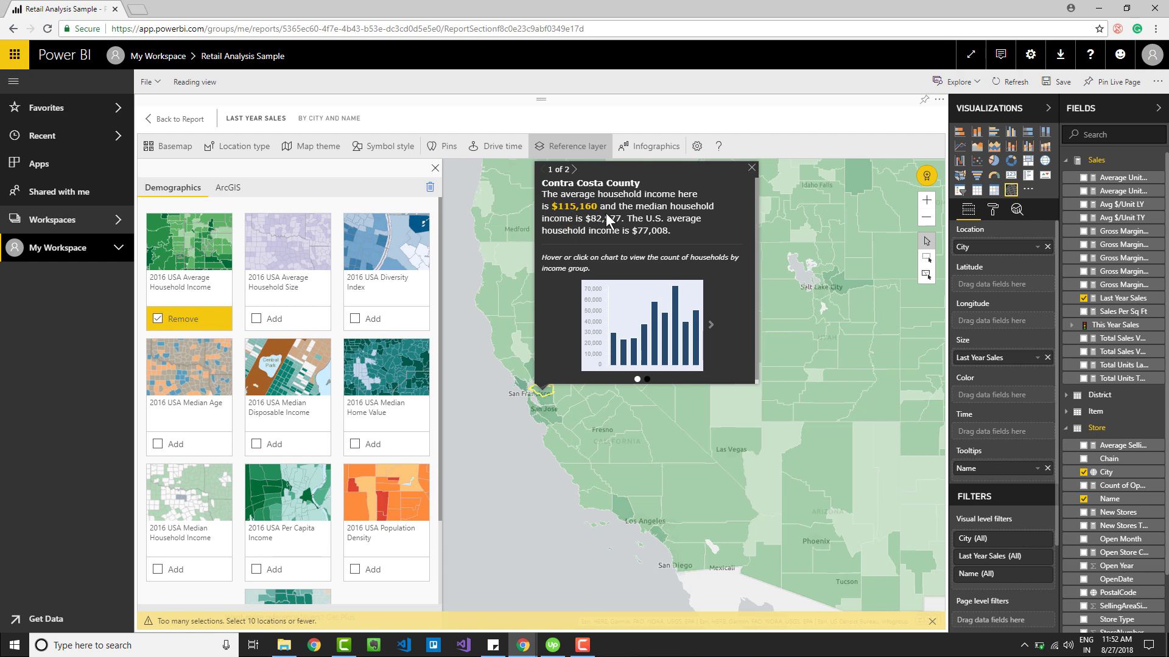
{"action": "left_click", "coordinate": [811, 456]}
{"action": "scroll", "coordinate": [732, 414], "scroll_direction": "down", "scroll_amount": 2}
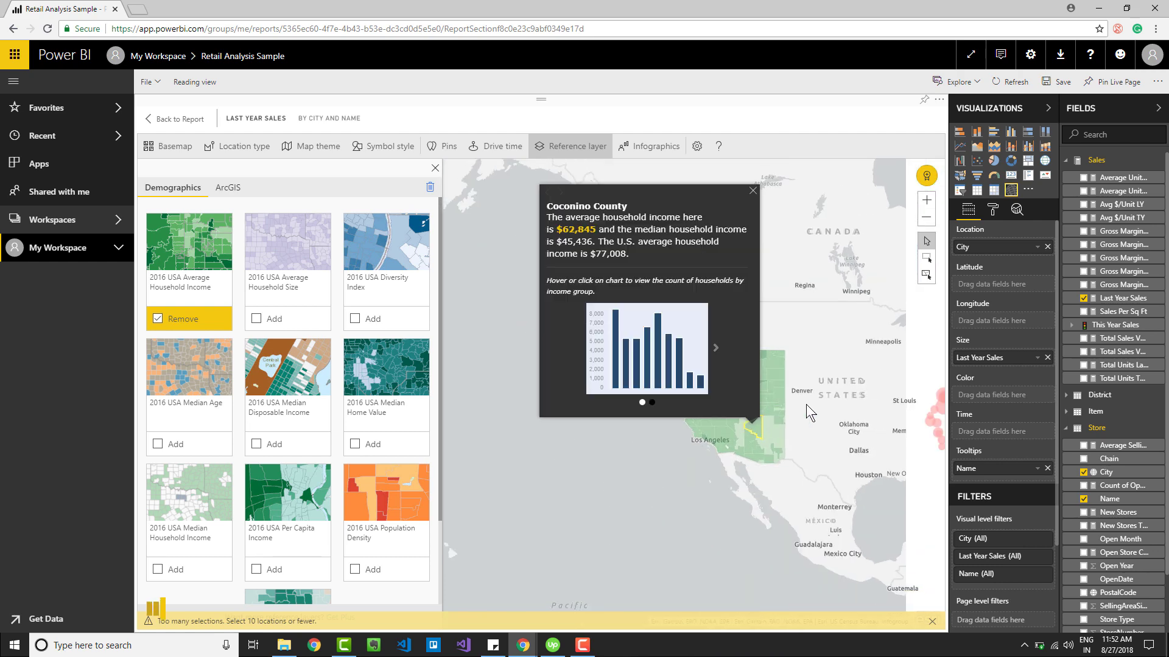
{"action": "left_click_drag", "start_coordinate": [766, 411], "coordinate": [614, 430]}
{"action": "left_click", "coordinate": [573, 215]}
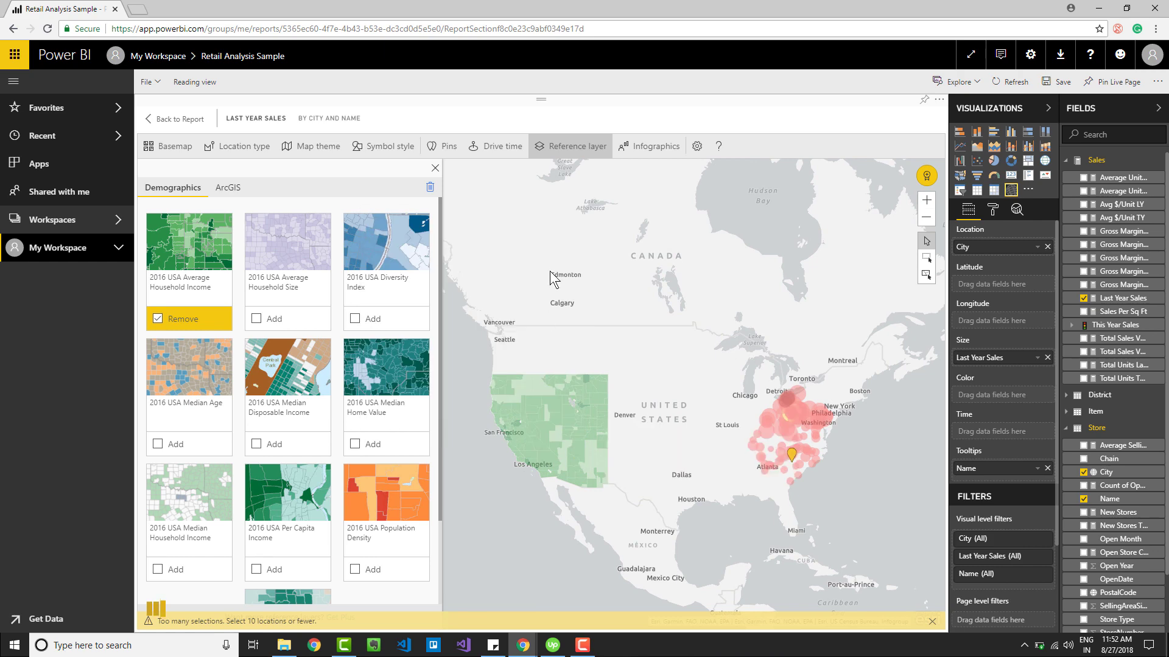
- Check the household income details of Middlesex County near Boston on the east coast
{"action": "left_click_drag", "start_coordinate": [856, 421], "coordinate": [759, 432]}
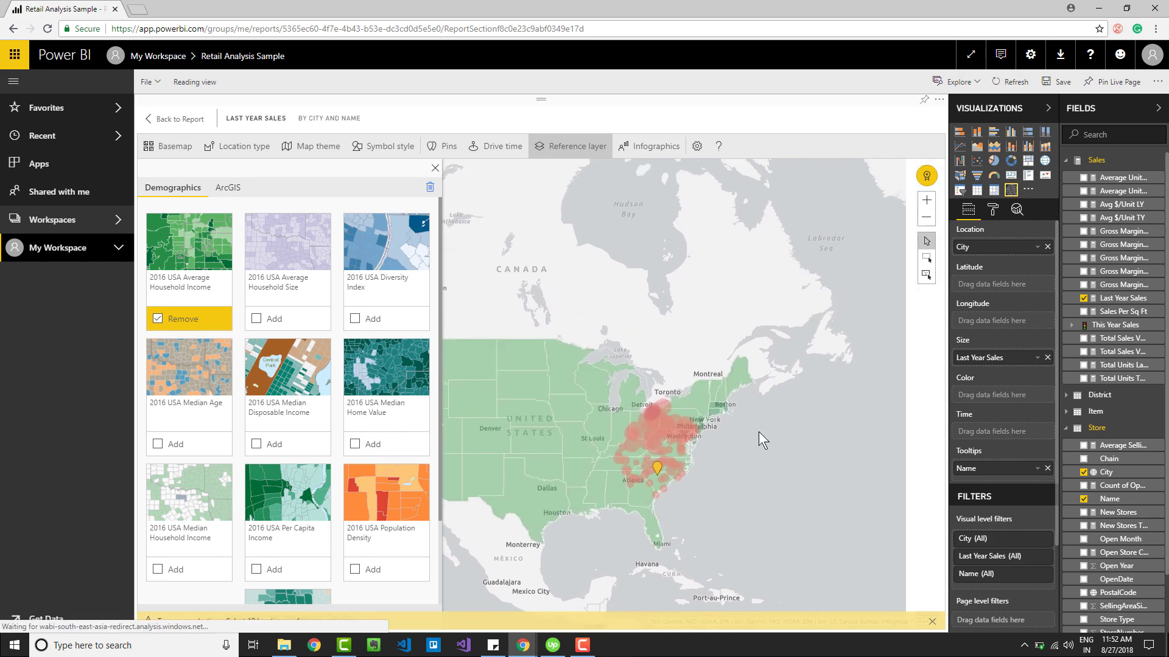
{"action": "scroll", "coordinate": [717, 409], "scroll_direction": "up", "scroll_amount": 1}
{"action": "scroll", "coordinate": [717, 407], "scroll_direction": "up", "scroll_amount": 1}
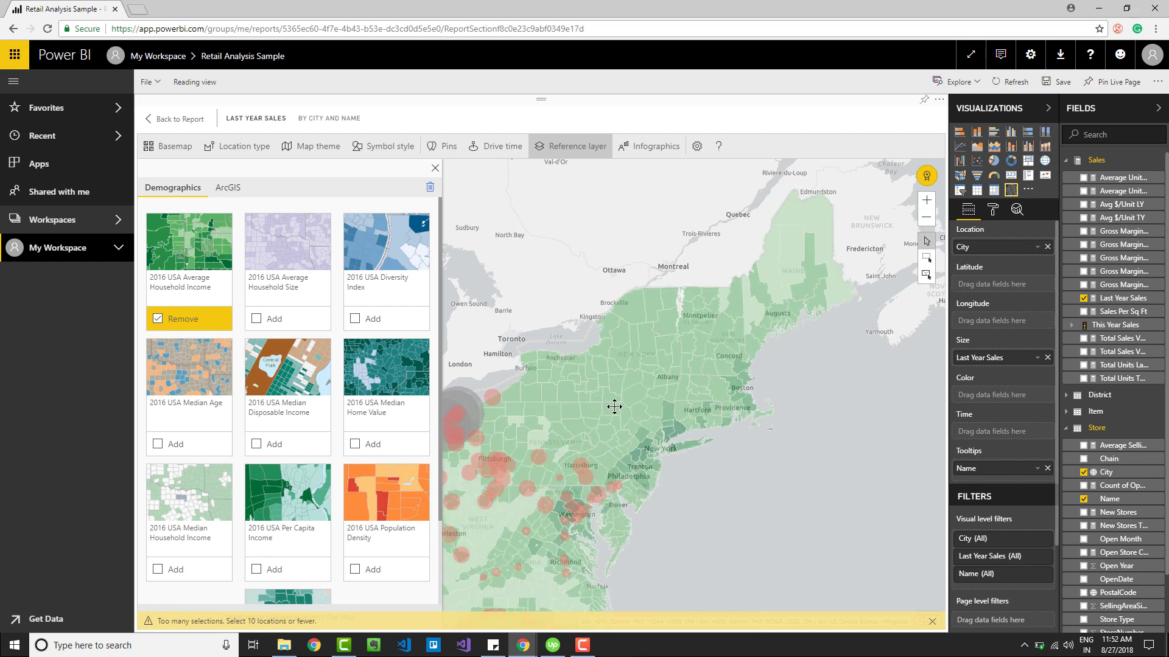
{"action": "left_click_drag", "start_coordinate": [614, 406], "coordinate": [777, 377]}
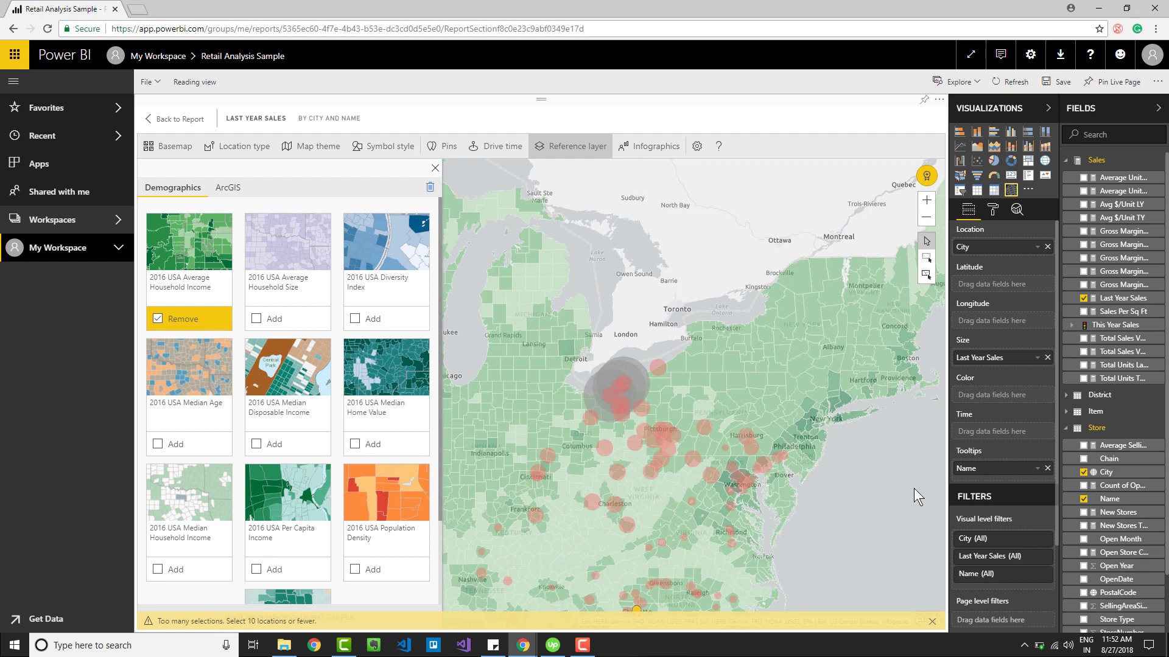
{"action": "left_click_drag", "start_coordinate": [858, 472], "coordinate": [840, 434]}
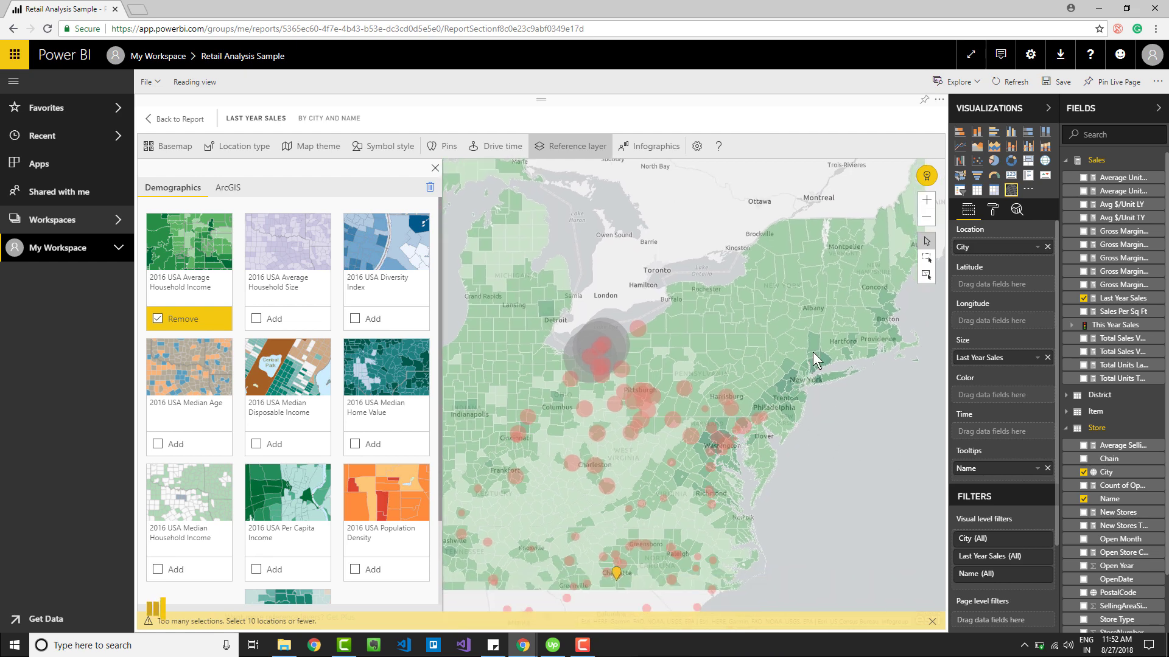
{"action": "left_click", "coordinate": [880, 317]}
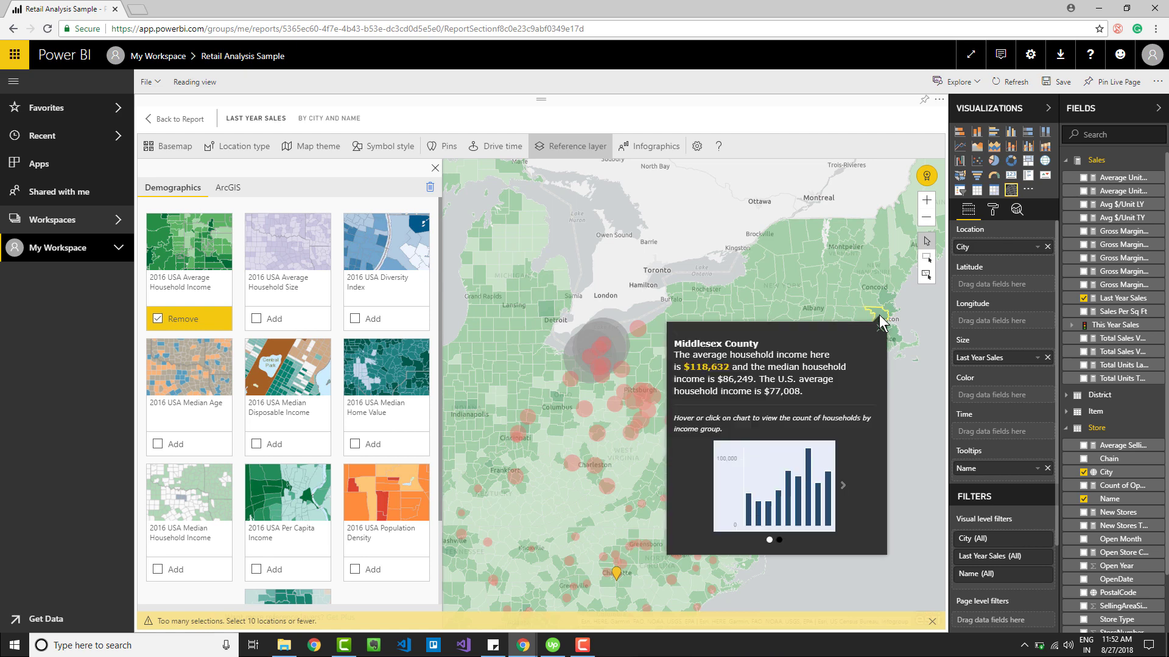
{"action": "left_click", "coordinate": [880, 329]}
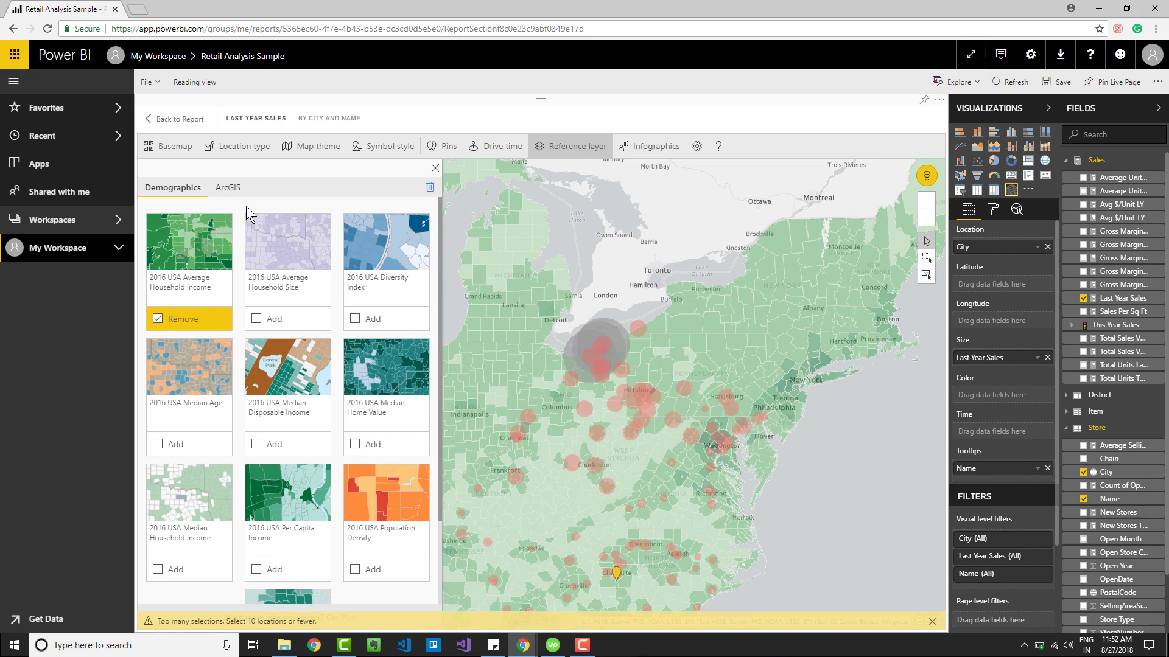
- Search the ArcGIS reference layers for "USA Congressional district" and add the USA 114th Congressional Districts layer
{"action": "left_click", "coordinate": [230, 191]}
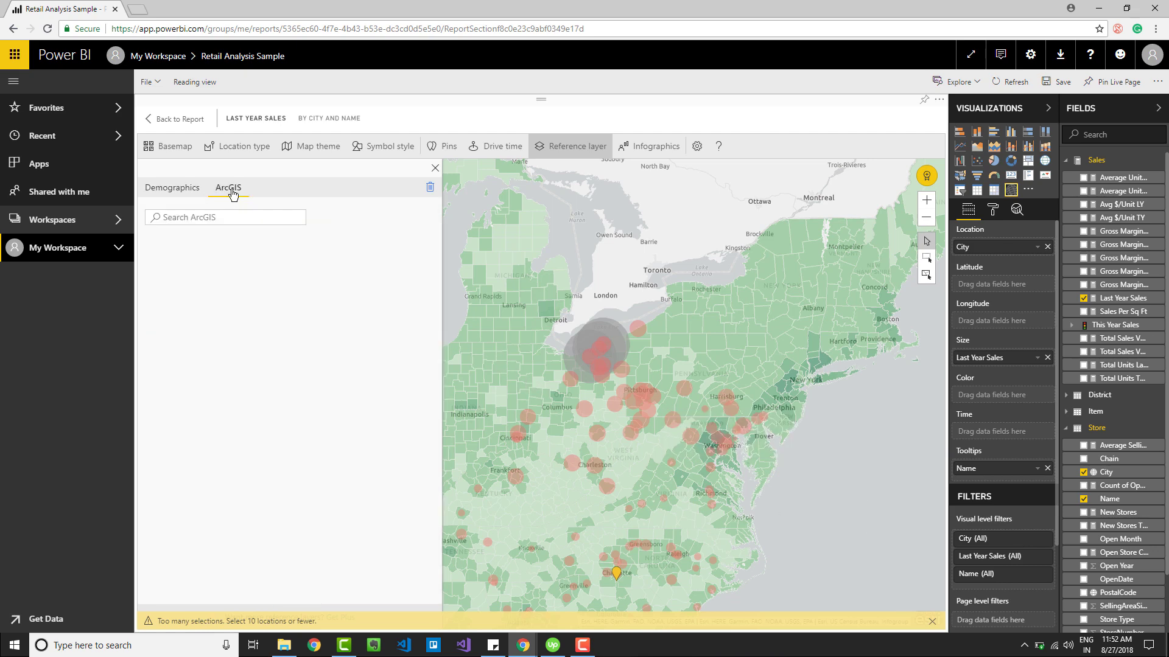
{"action": "left_click", "coordinate": [753, 419]}
{"action": "left_click", "coordinate": [266, 217]}
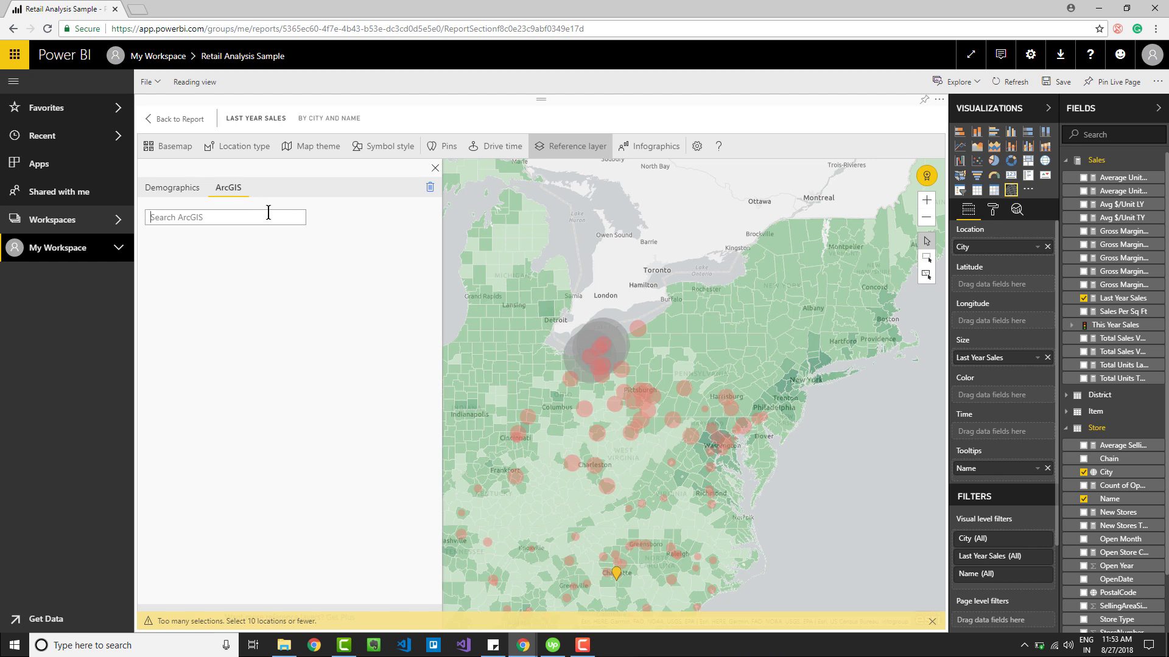
{"action": "type", "text": "USA Congressional district"}
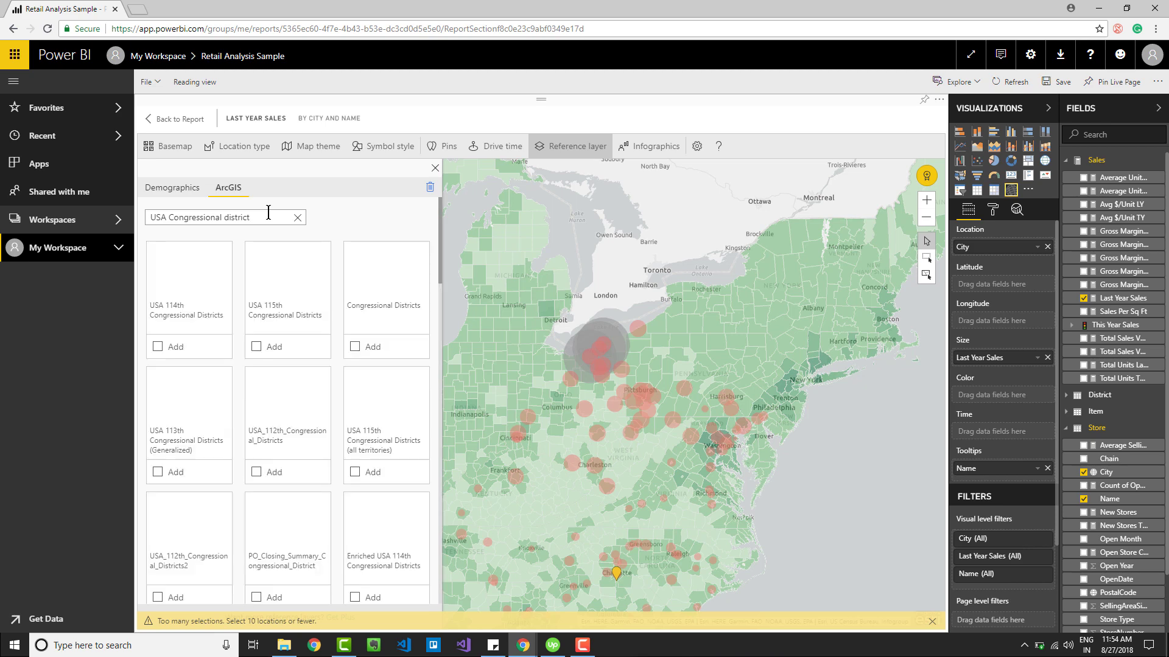
{"action": "left_click", "coordinate": [157, 346]}
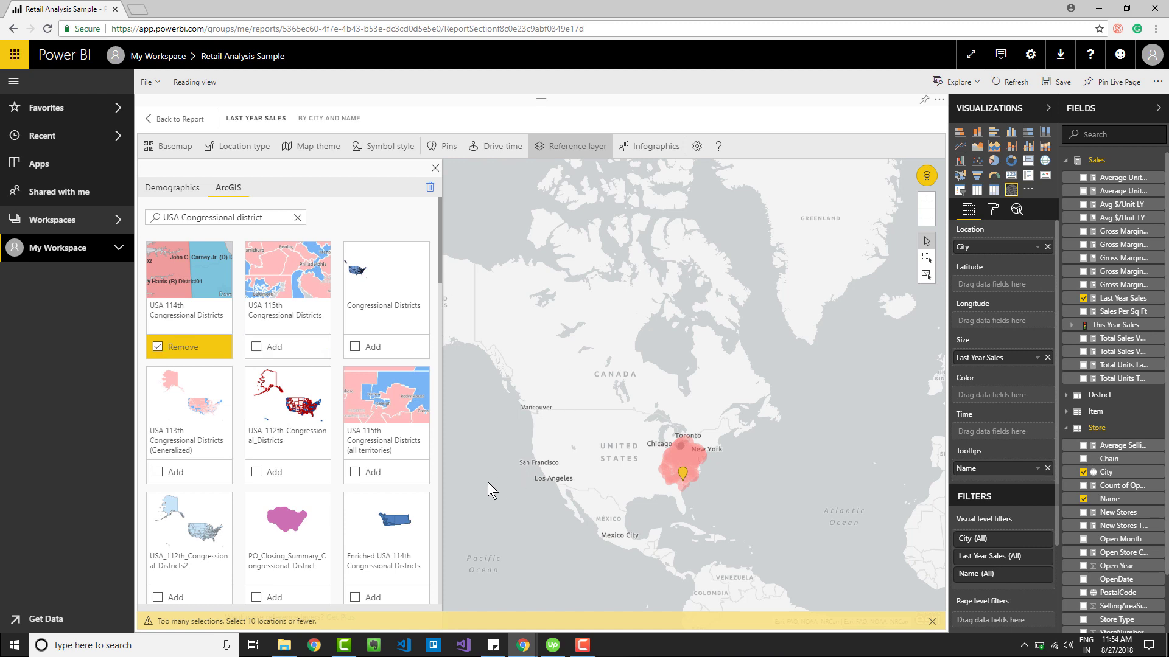
- Inspect the congressional district details for Montana, South Dakota, southwestern Oregon and southern Nevada
{"action": "left_click_drag", "start_coordinate": [502, 482], "coordinate": [568, 480]}
{"action": "scroll", "coordinate": [704, 472], "scroll_direction": "up", "scroll_amount": 2}
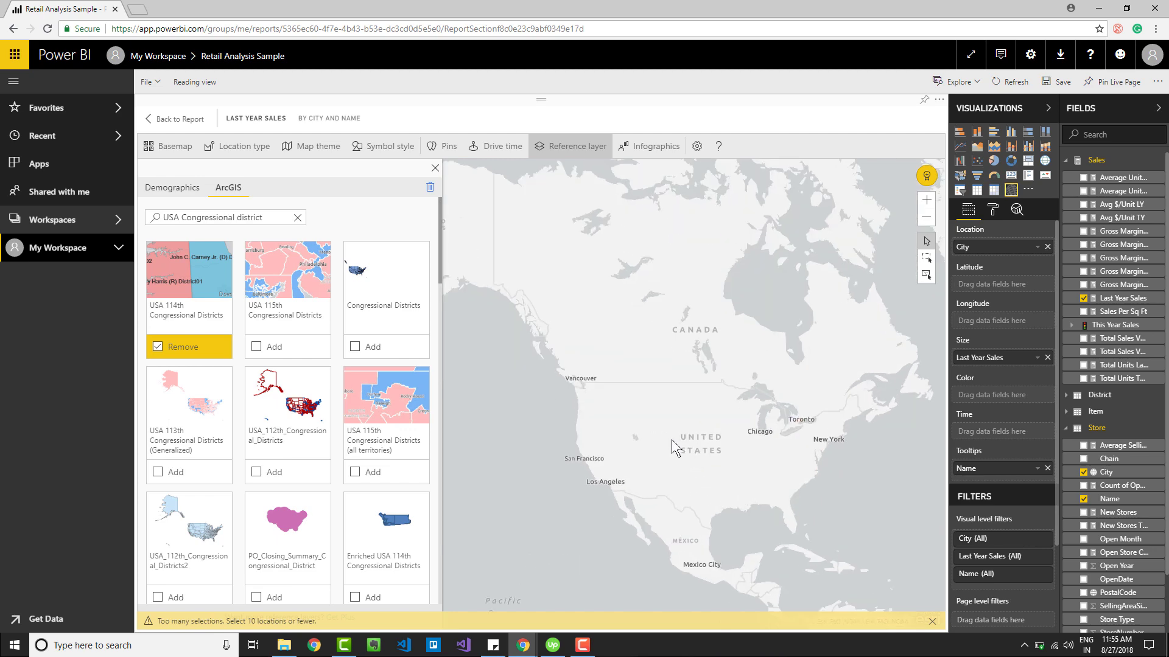
{"action": "left_click_drag", "start_coordinate": [600, 418], "coordinate": [733, 427]}
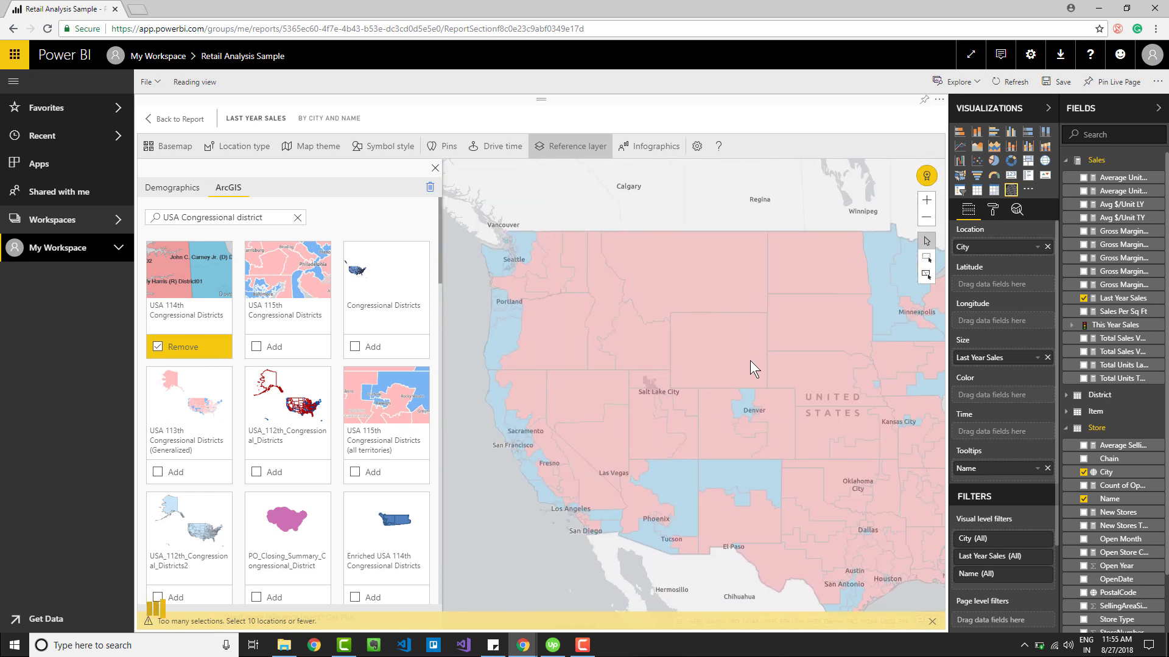
{"action": "left_click", "coordinate": [670, 264]}
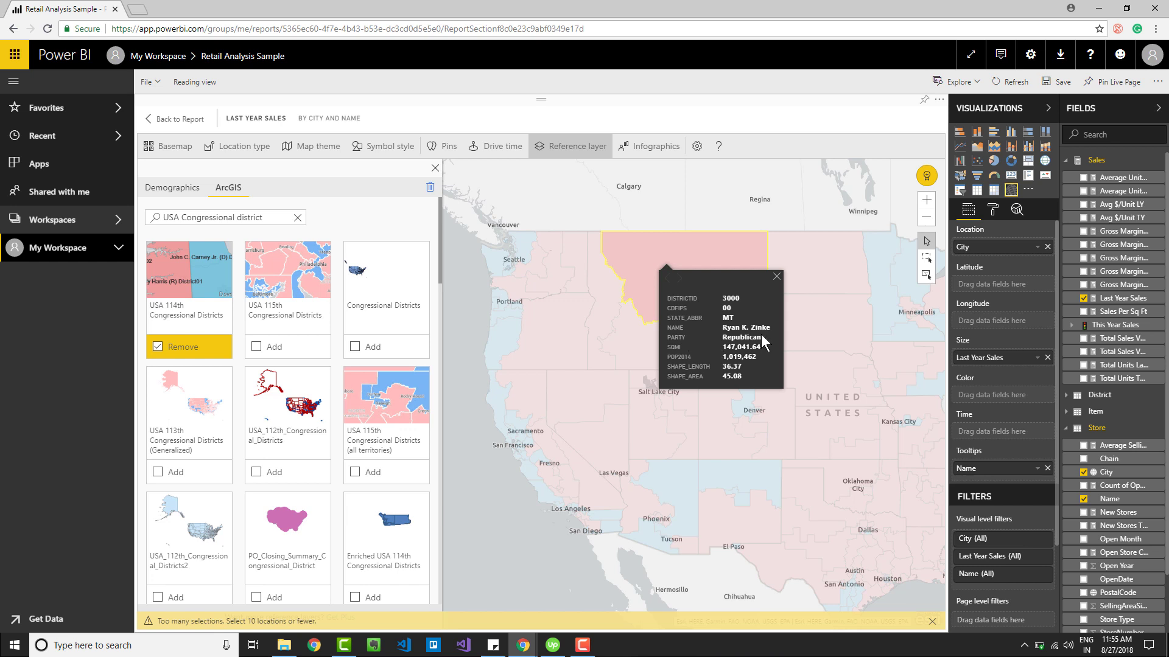
{"action": "left_click", "coordinate": [844, 311]}
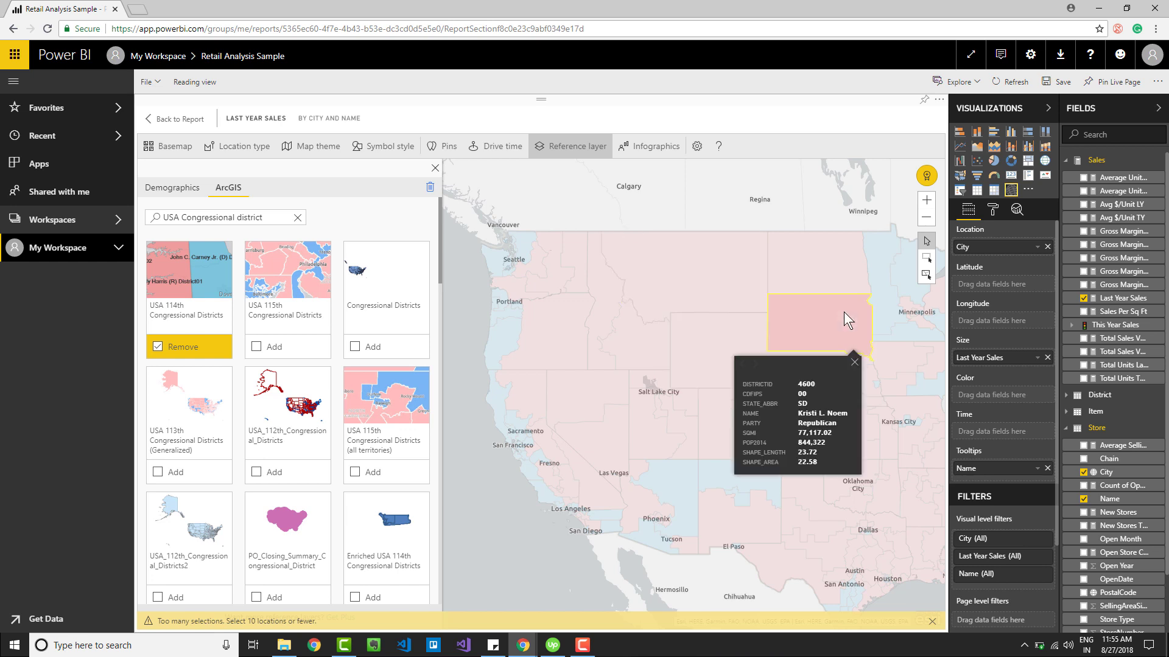
{"action": "left_click", "coordinate": [504, 345]}
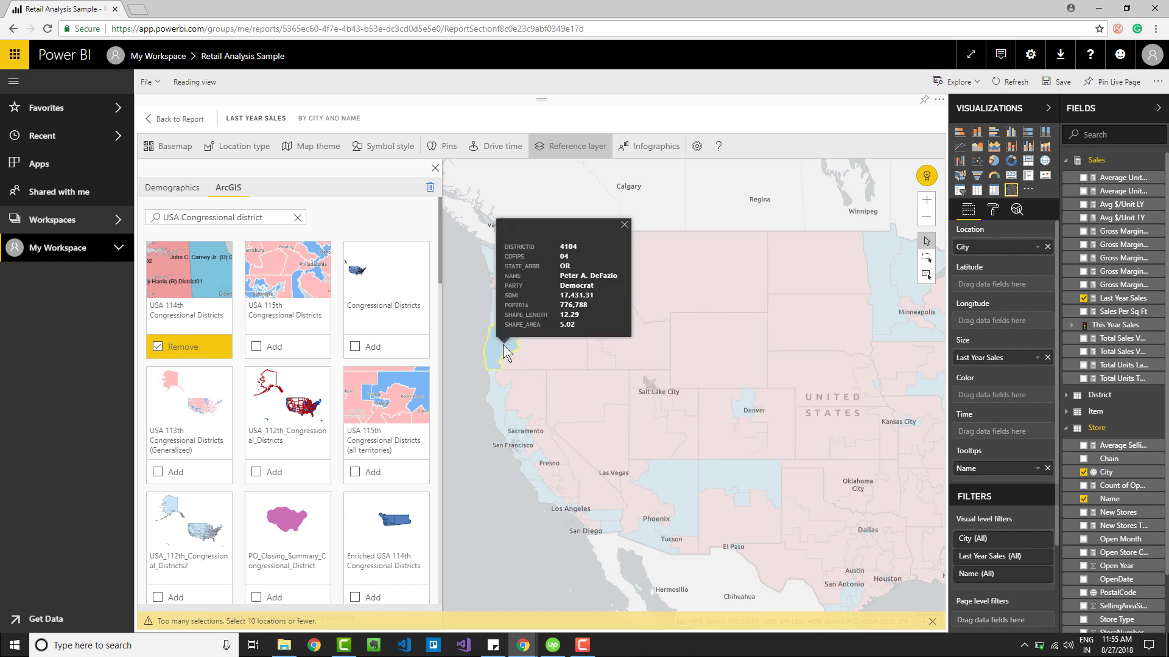
{"action": "left_click", "coordinate": [603, 430]}
{"action": "left_click", "coordinate": [605, 491]}
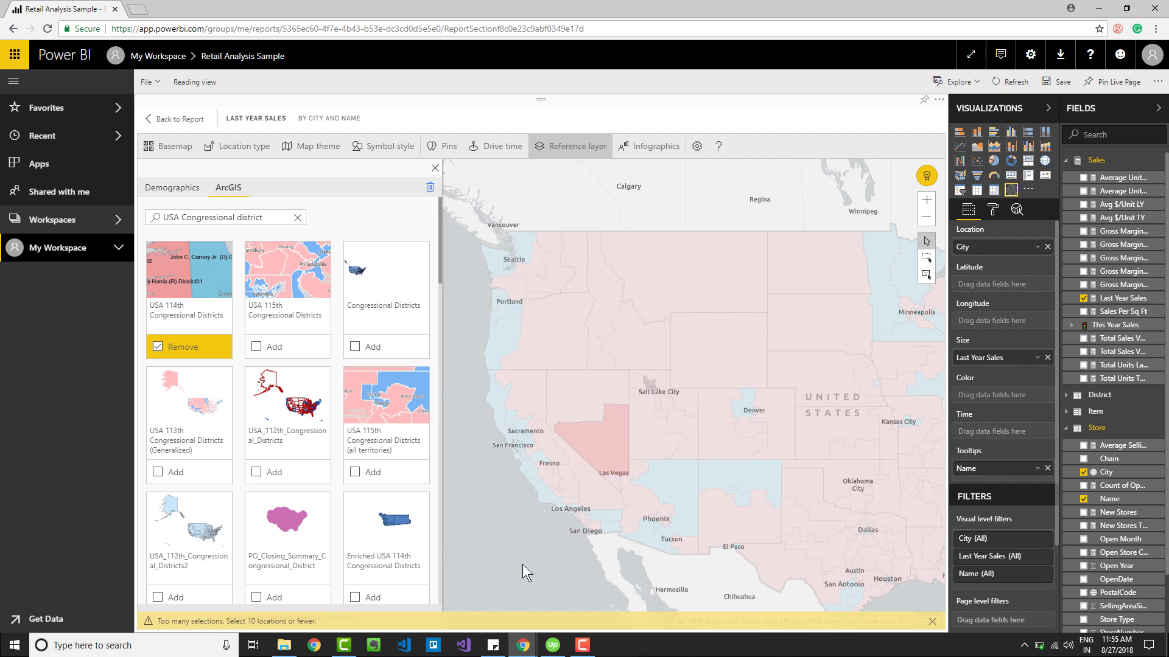
- Select the group of store locations between Detroit and Pittsburgh with the multiple-location selection tool
{"action": "scroll", "coordinate": [654, 466], "scroll_direction": "down", "scroll_amount": 3}
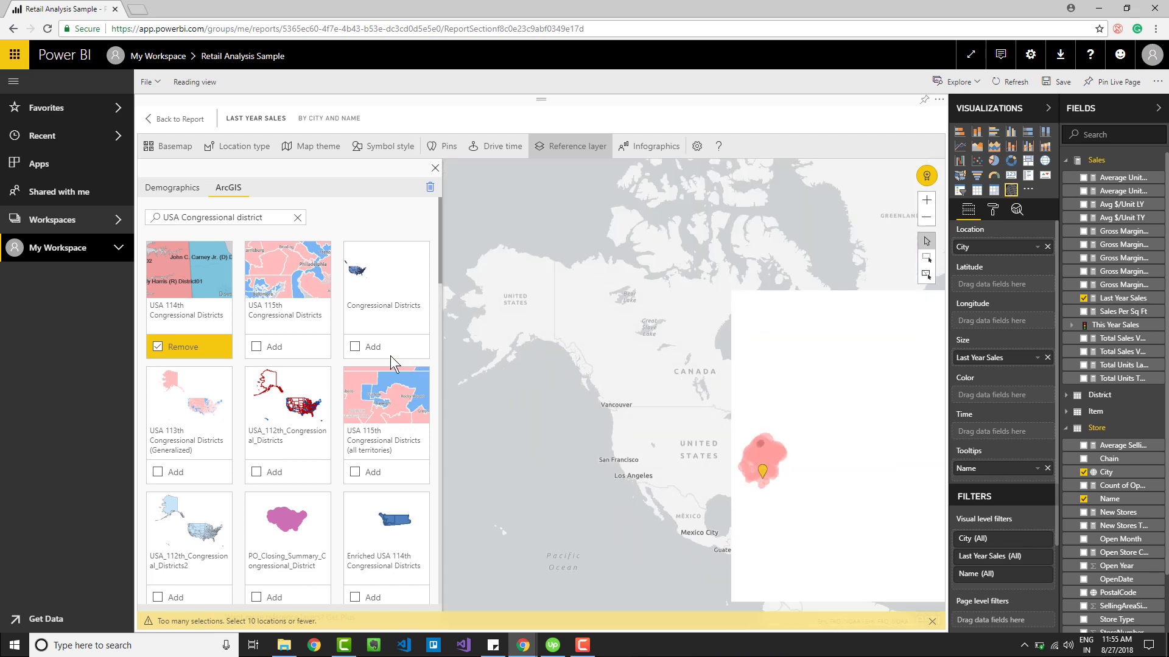
{"action": "scroll", "coordinate": [631, 447], "scroll_direction": "up", "scroll_amount": 3}
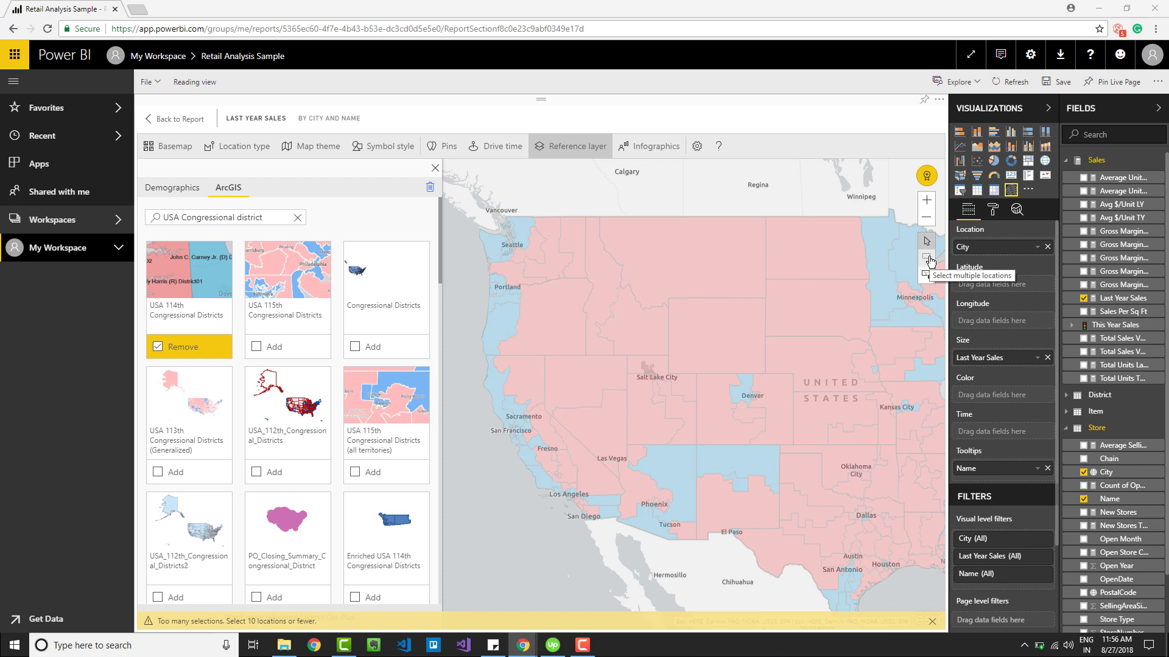
{"action": "left_click_drag", "start_coordinate": [595, 284], "coordinate": [699, 334]}
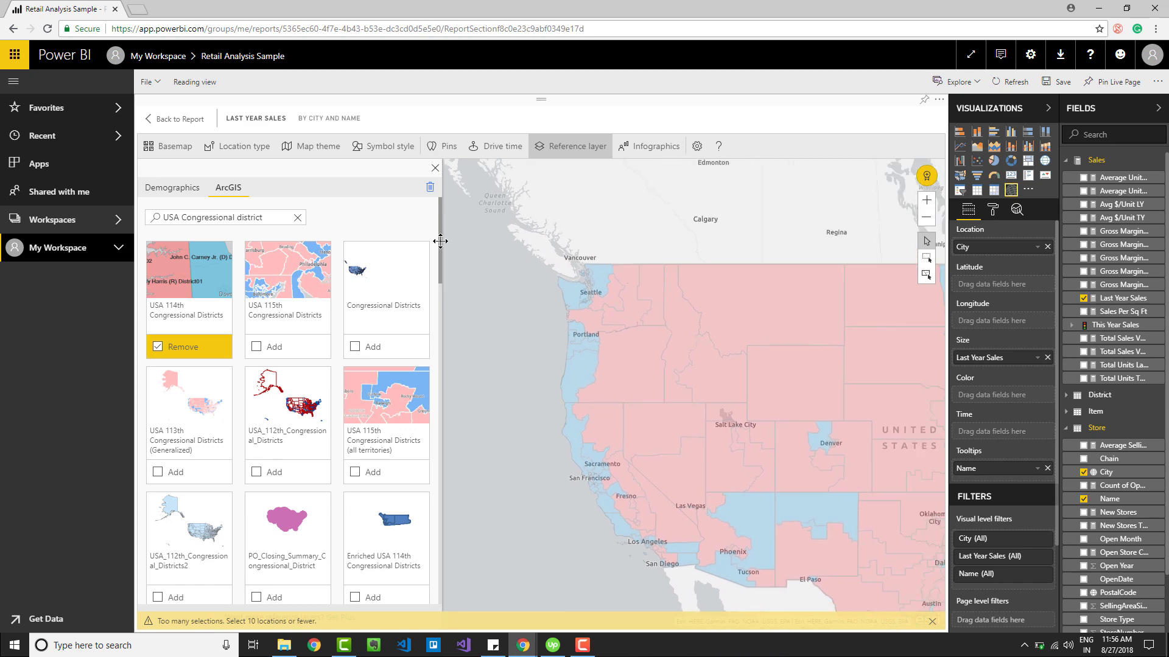
{"action": "left_click_drag", "start_coordinate": [440, 241], "coordinate": [419, 226]}
{"action": "left_click_drag", "start_coordinate": [685, 278], "coordinate": [512, 233]}
{"action": "left_click_drag", "start_coordinate": [670, 241], "coordinate": [728, 287]}
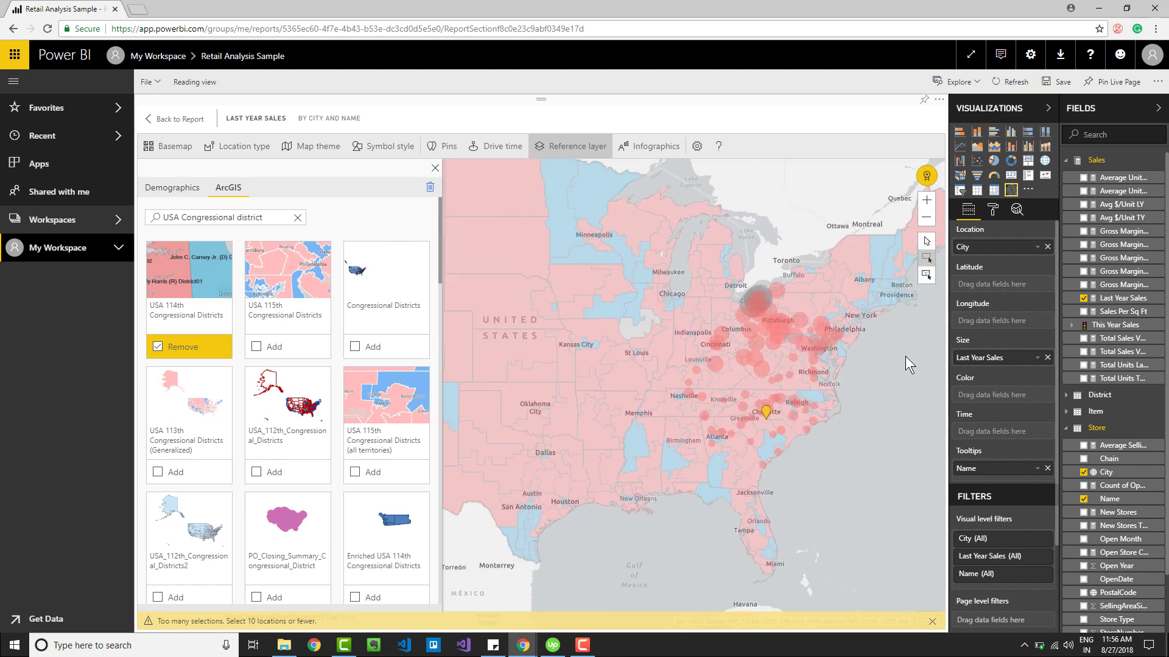
{"action": "left_click_drag", "start_coordinate": [689, 282], "coordinate": [812, 320]}
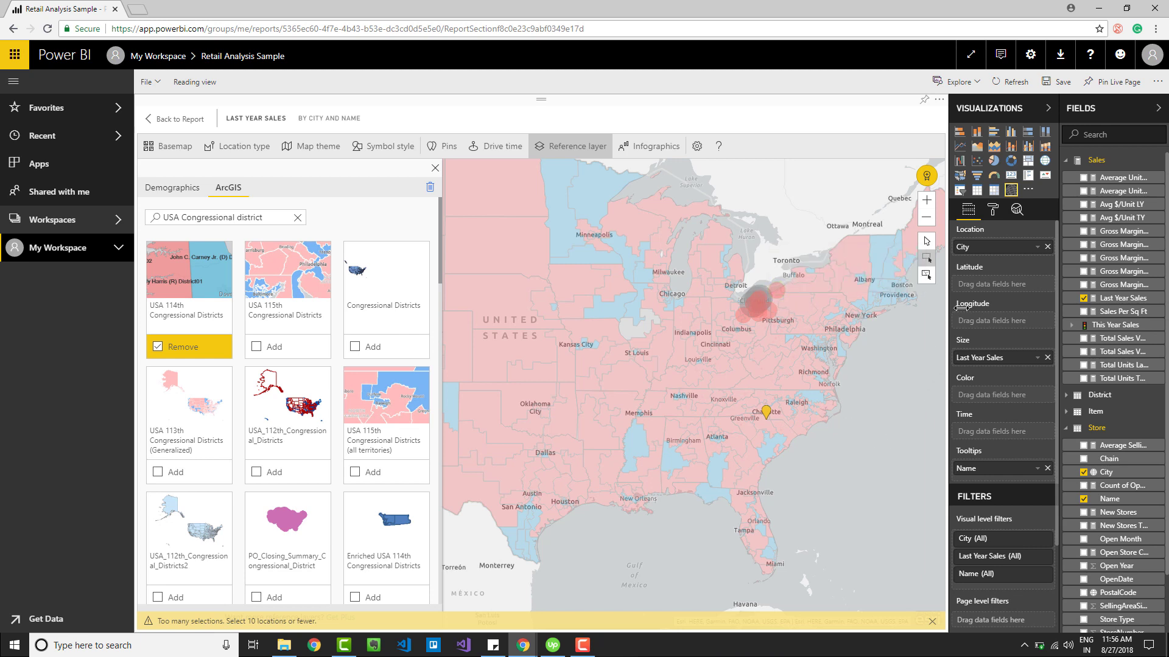
- Set the map's location selection mode to select stores by reference layer areas
{"action": "left_click", "coordinate": [924, 280]}
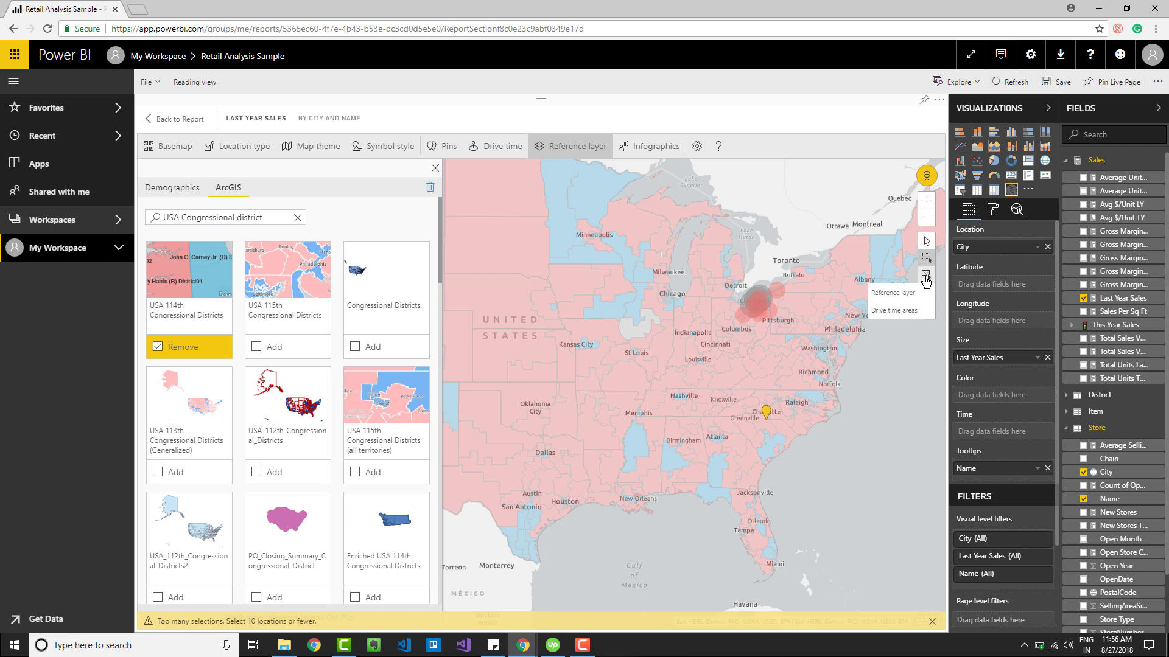
{"action": "left_click", "coordinate": [901, 297]}
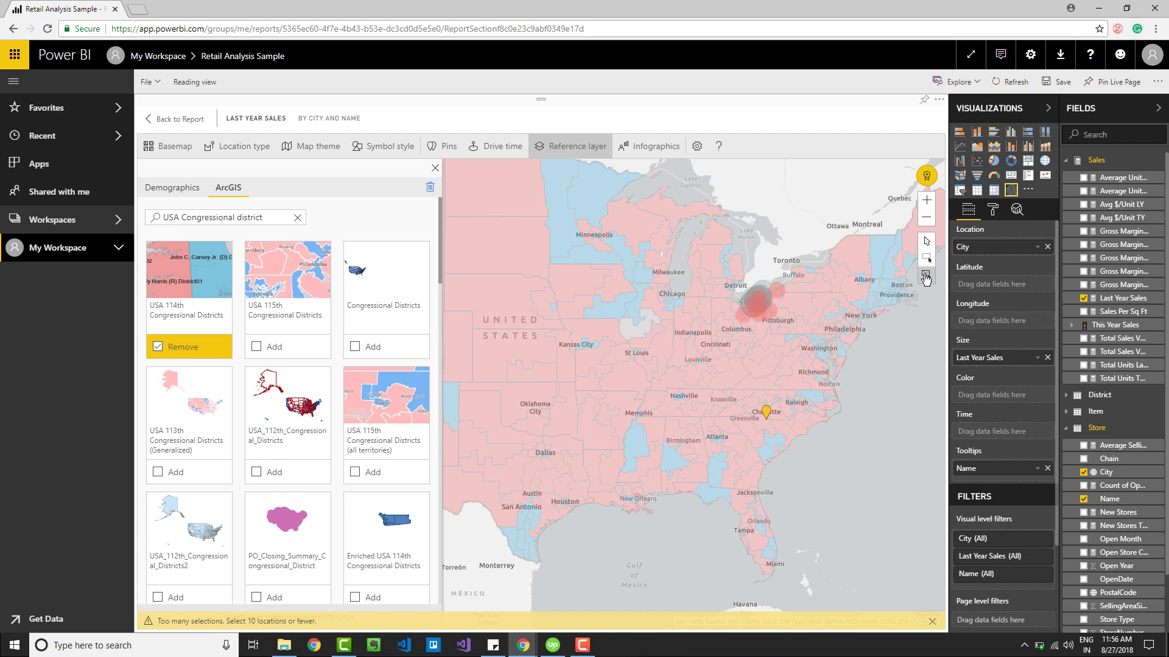
{"action": "mouse_move", "coordinate": [676, 282]}
{"action": "left_mouse_down"}
{"action": "mouse_move", "coordinate": [859, 357]}
{"action": "mouse_move", "coordinate": [685, 281]}
{"action": "left_mouse_up"}
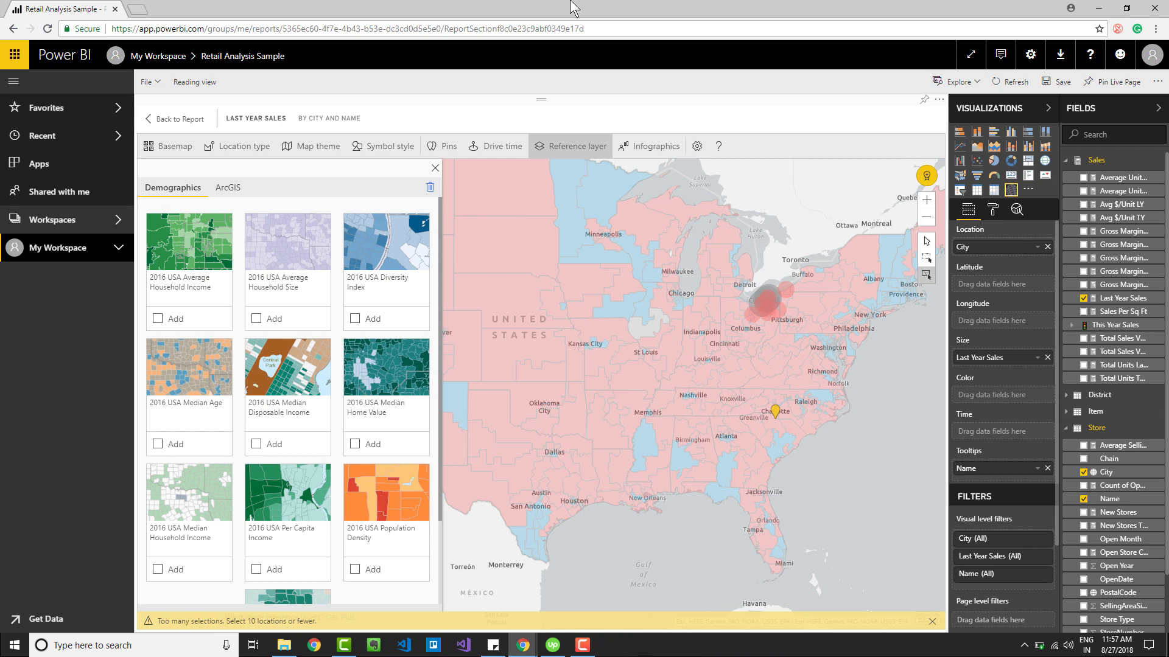
{"action": "left_click", "coordinate": [1030, 54]}
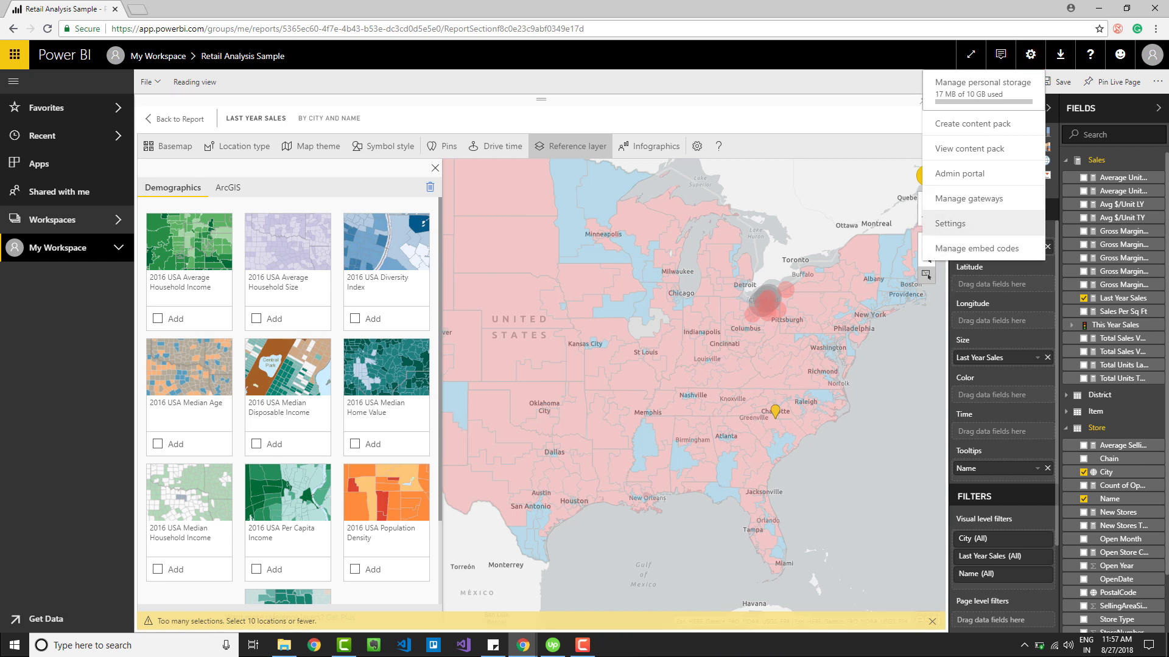
{"action": "left_click", "coordinate": [796, 186]}
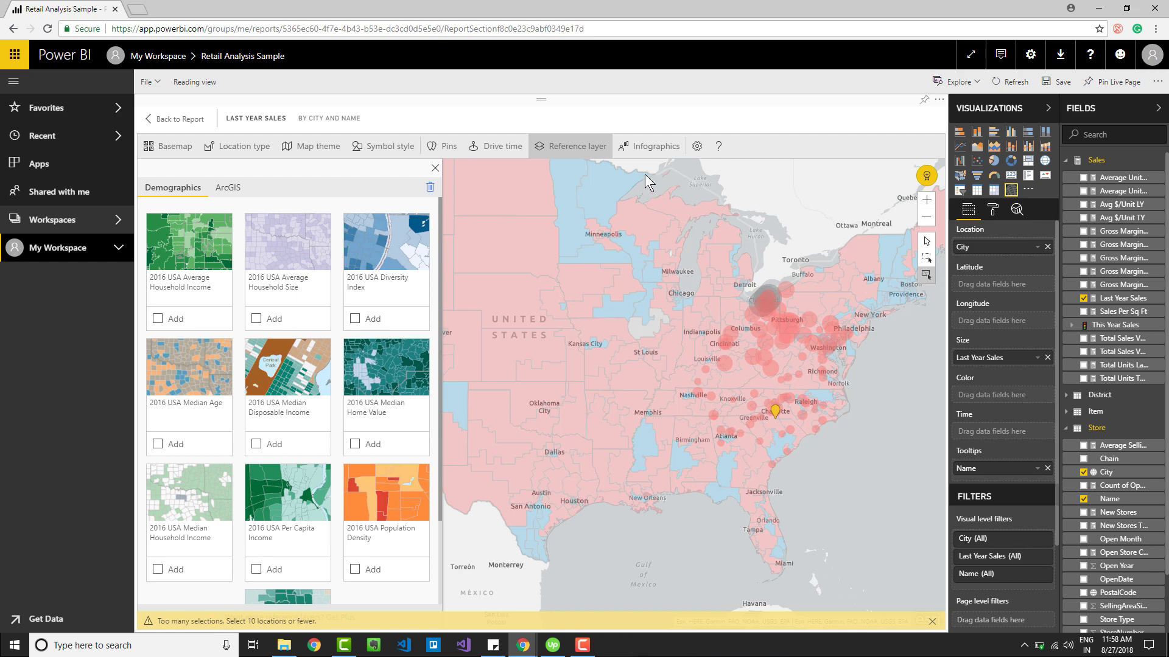
- Add the Total population infographic to the map
{"action": "left_click", "coordinate": [641, 152]}
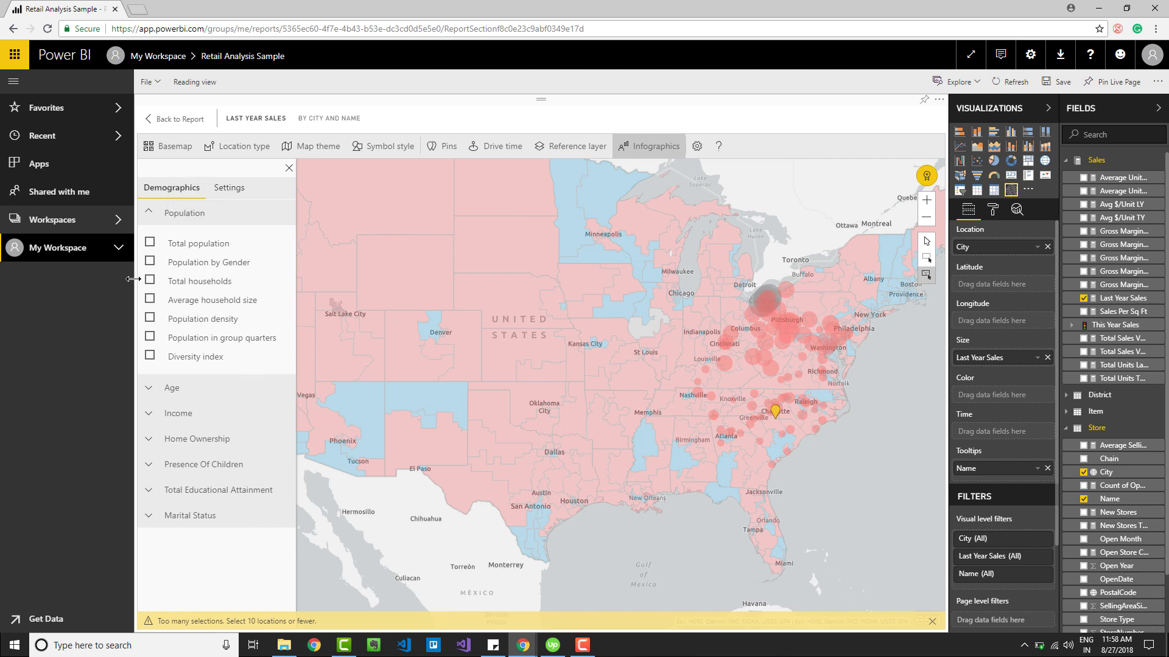
{"action": "left_click", "coordinate": [150, 242]}
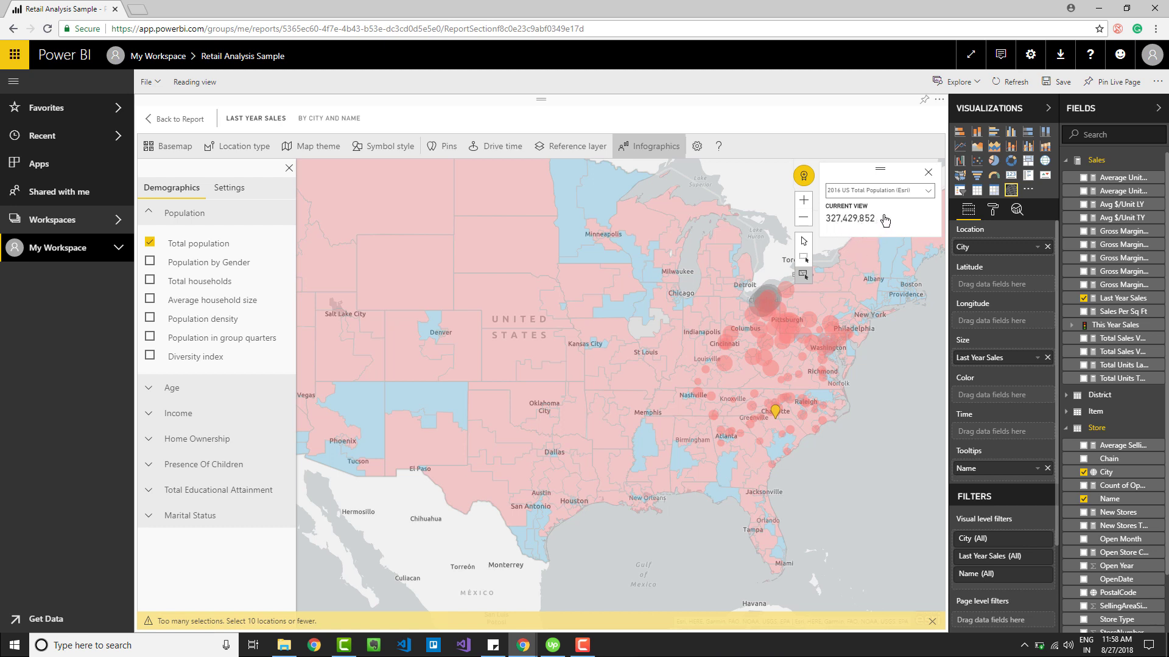
- Check the total population figure for the central United States, the whole country, and the area around San Francisco and Sacramento
{"action": "mouse_move", "coordinate": [753, 412]}
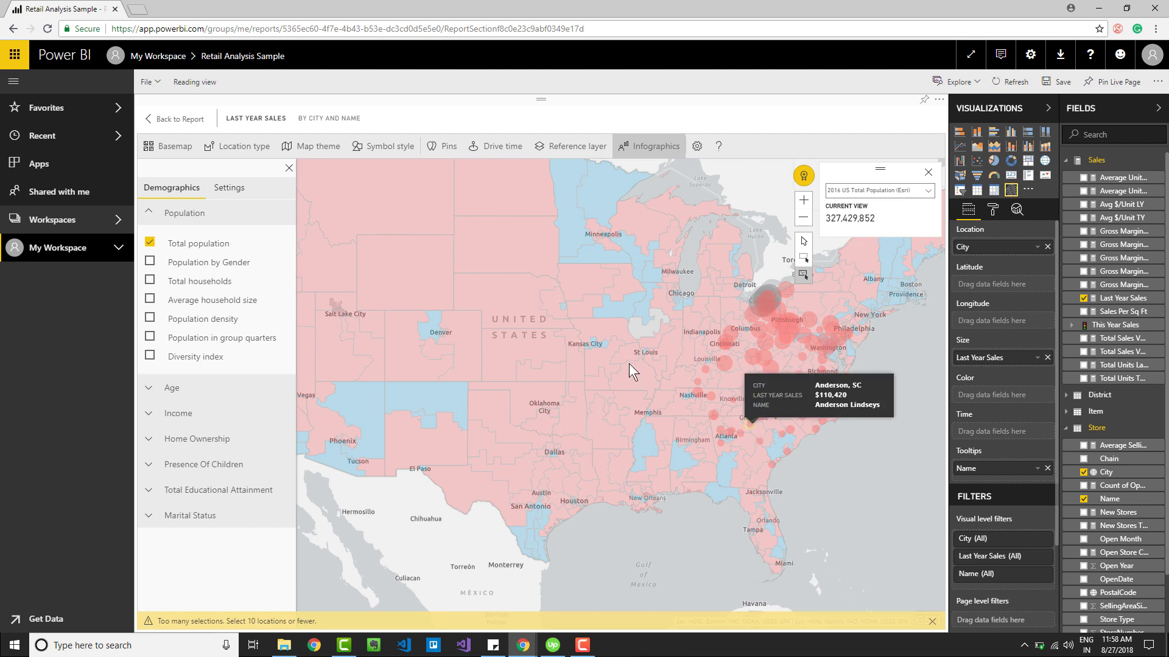
{"action": "scroll", "coordinate": [629, 364], "scroll_direction": "up", "scroll_amount": 1}
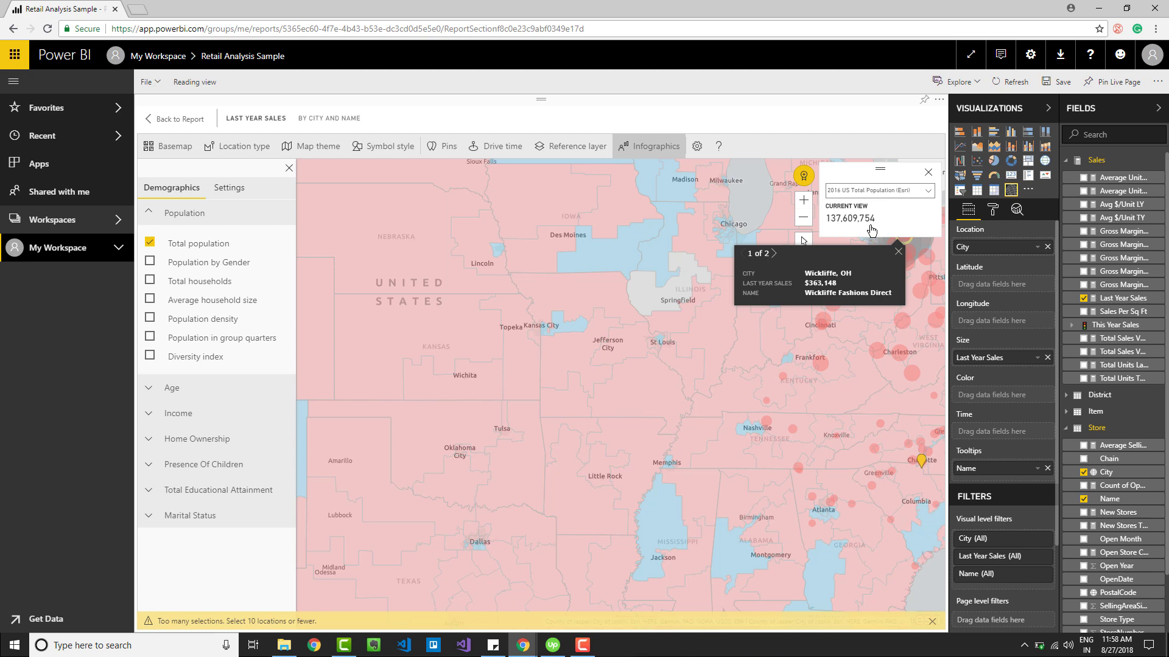
{"action": "scroll", "coordinate": [677, 335], "scroll_direction": "down", "scroll_amount": 5}
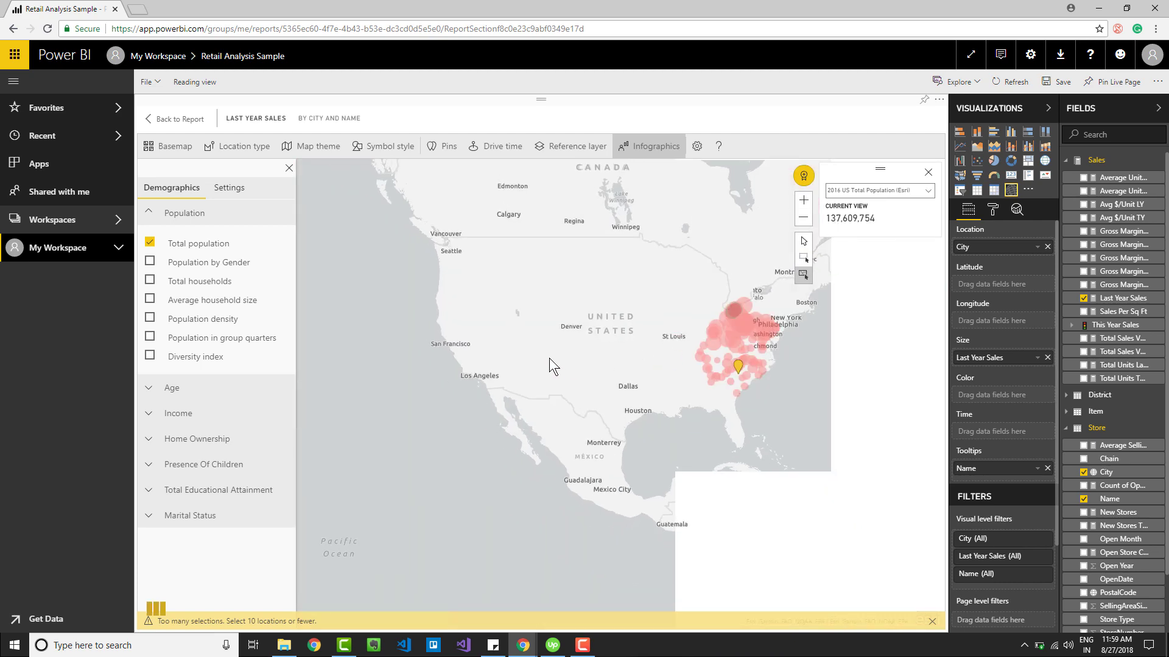
{"action": "left_click_drag", "start_coordinate": [549, 358], "coordinate": [768, 424]}
{"action": "scroll", "coordinate": [660, 401], "scroll_direction": "up", "scroll_amount": 3}
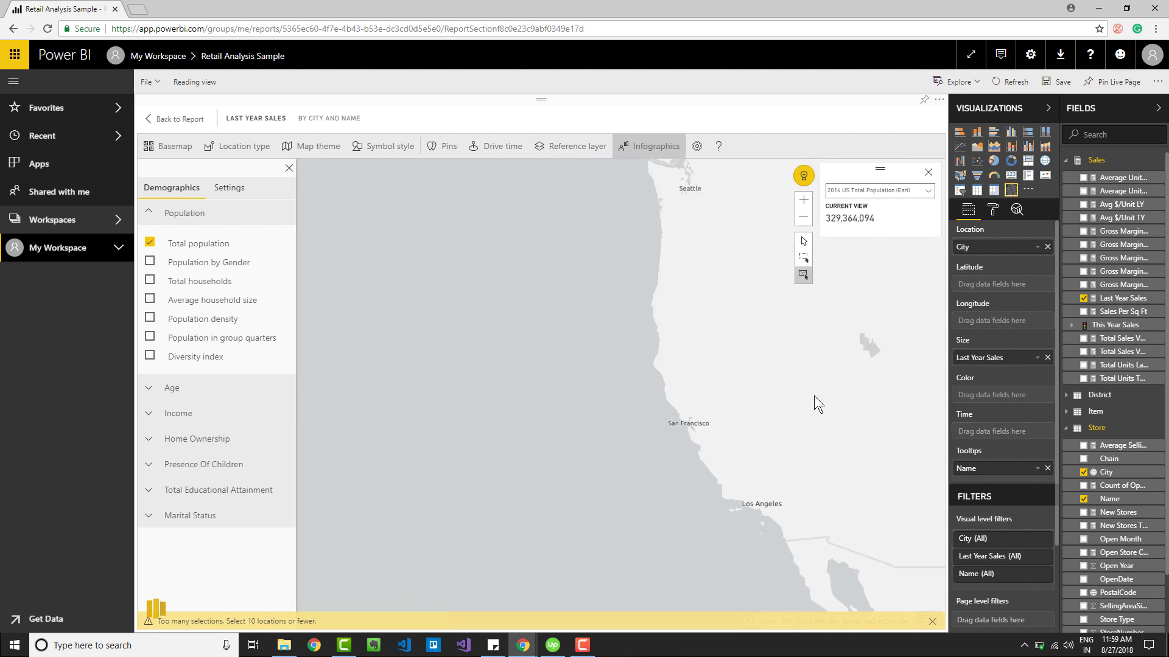
{"action": "scroll", "coordinate": [739, 421], "scroll_direction": "up", "scroll_amount": 4}
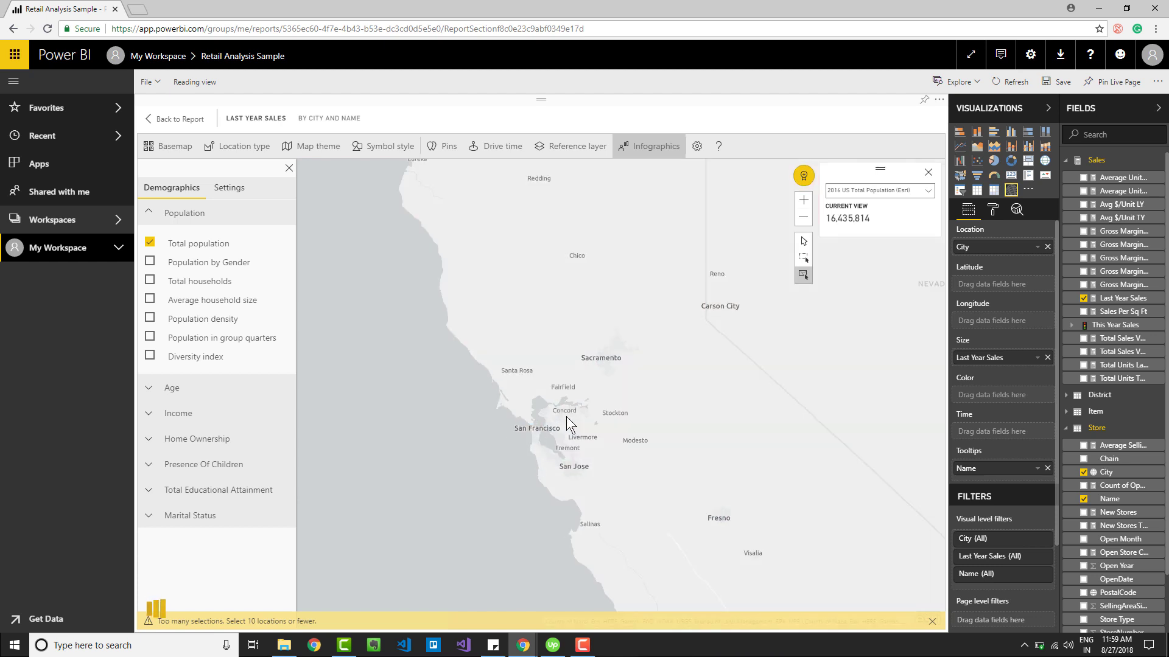
{"action": "scroll", "coordinate": [737, 377], "scroll_direction": "up", "scroll_amount": 2}
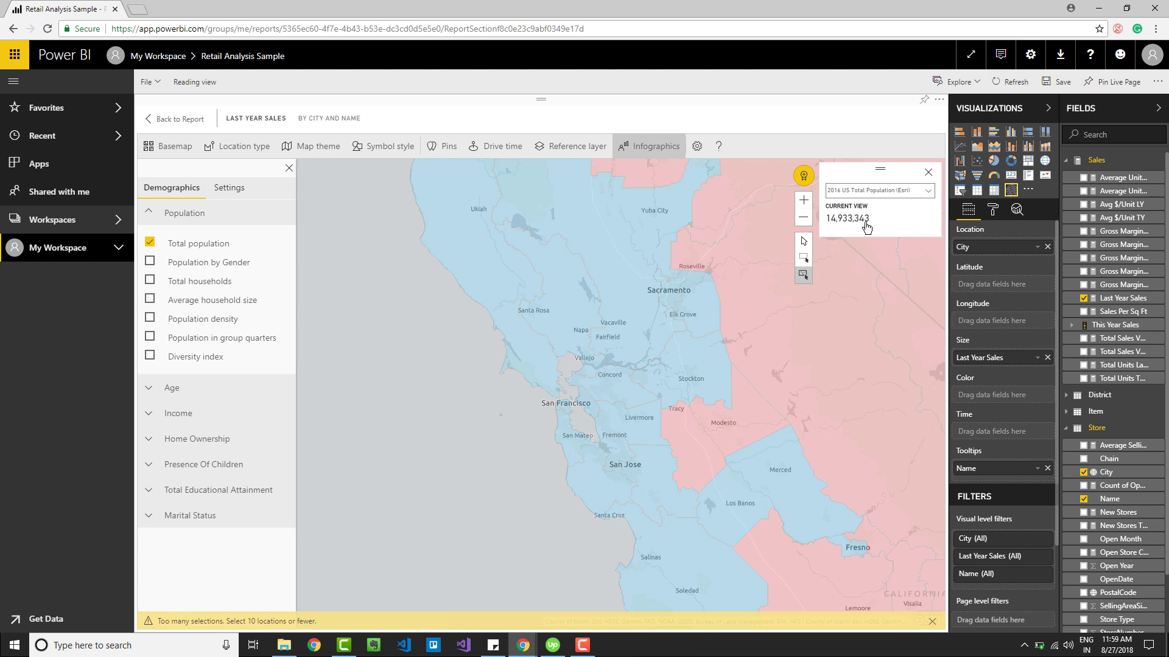
- Add the Population by Gender and Total households infographics for the northern California view
{"action": "left_click", "coordinate": [149, 262]}
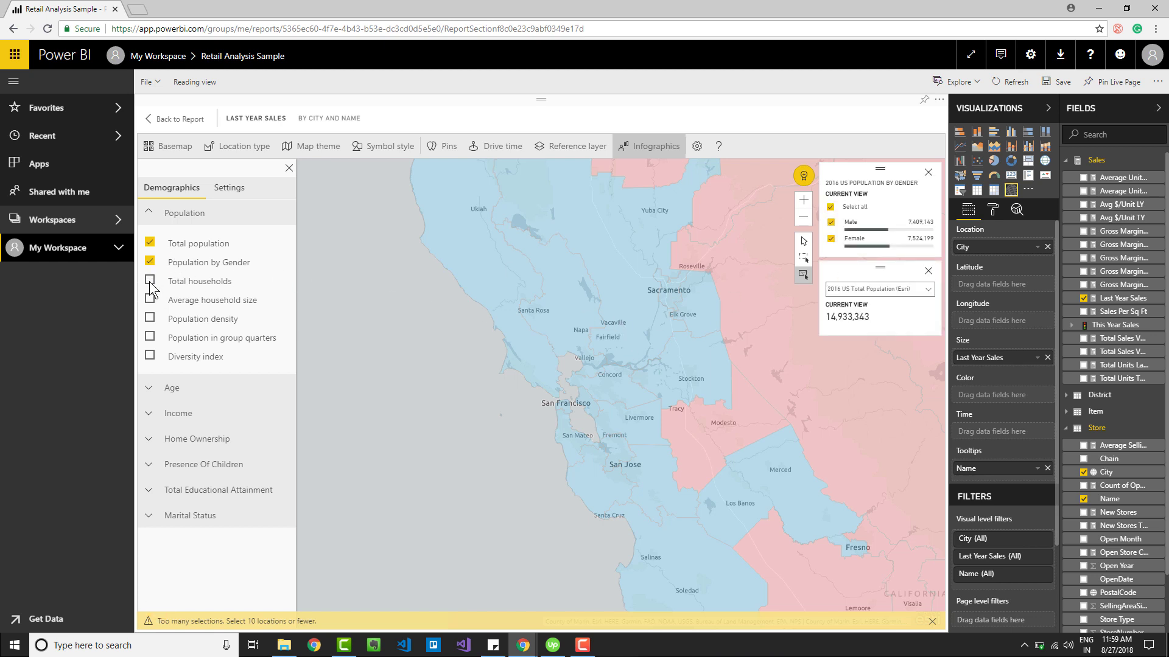
{"action": "left_click", "coordinate": [150, 283]}
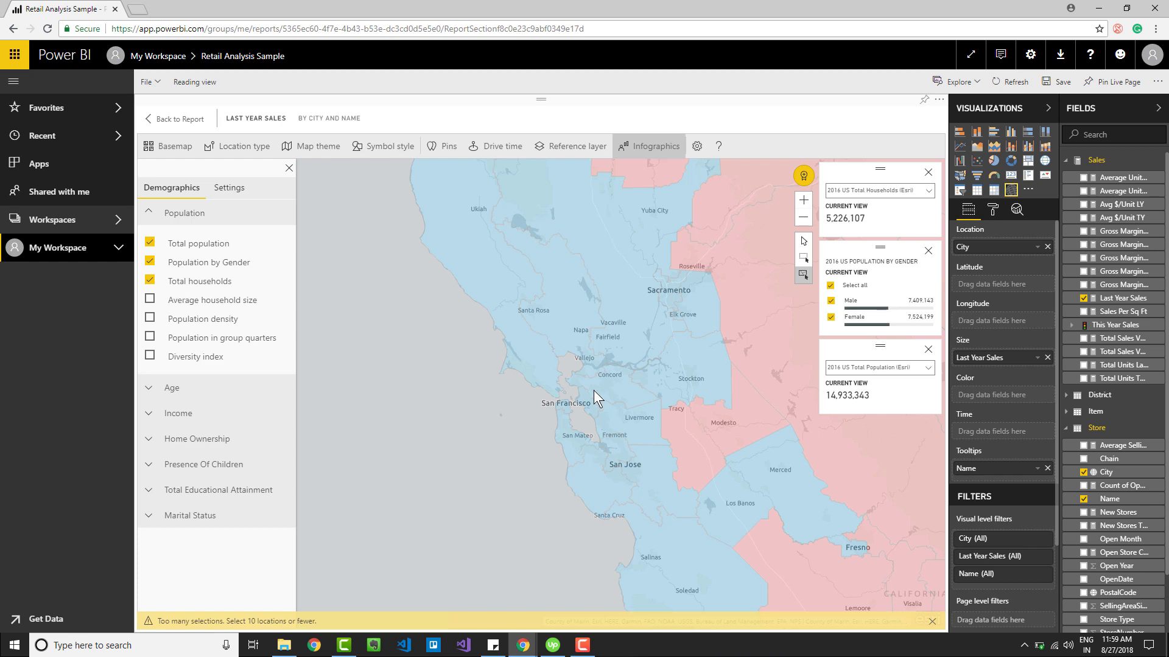
- Review the infographic options available under Age, Income and Home Ownership
{"action": "left_click", "coordinate": [173, 391]}
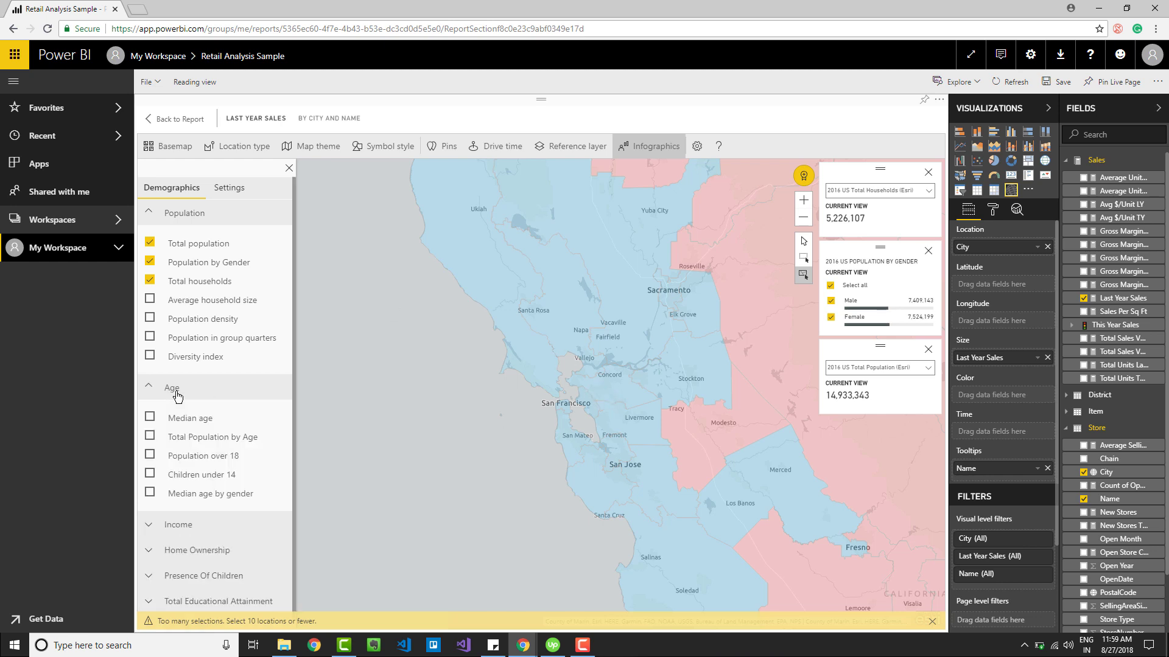
{"action": "left_click", "coordinate": [183, 520]}
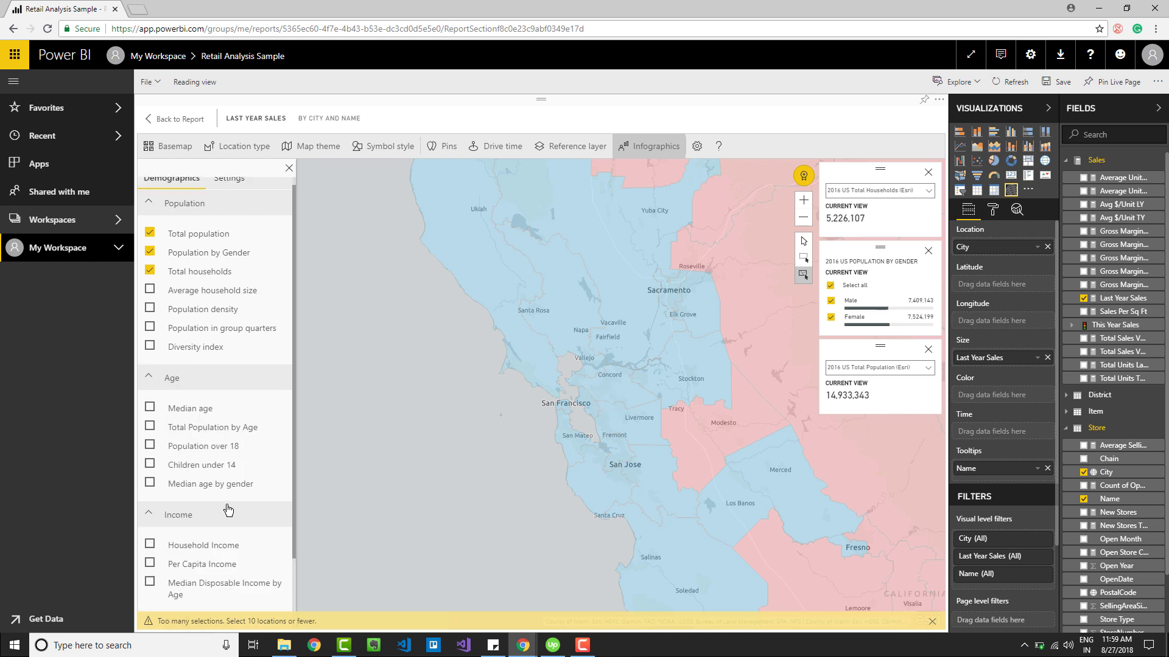
{"action": "left_click", "coordinate": [219, 544]}
{"action": "scroll", "coordinate": [220, 541], "scroll_direction": "down", "scroll_amount": 2}
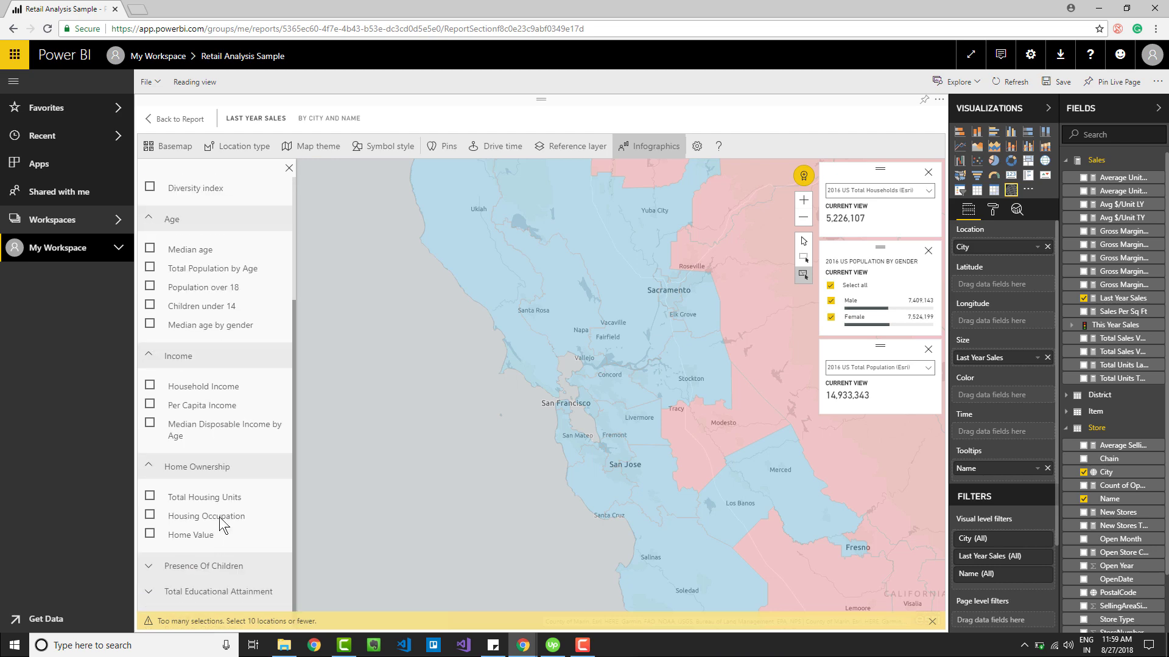
{"action": "scroll", "coordinate": [221, 521], "scroll_direction": "up", "scroll_amount": 3}
{"action": "left_click", "coordinate": [222, 521]}
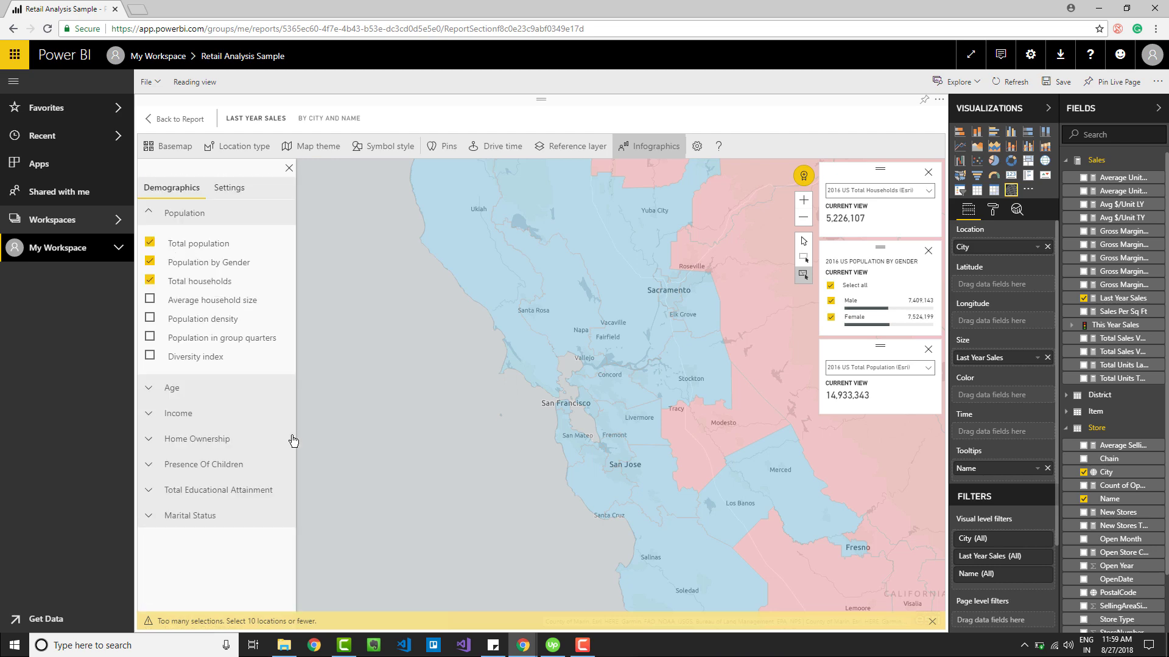